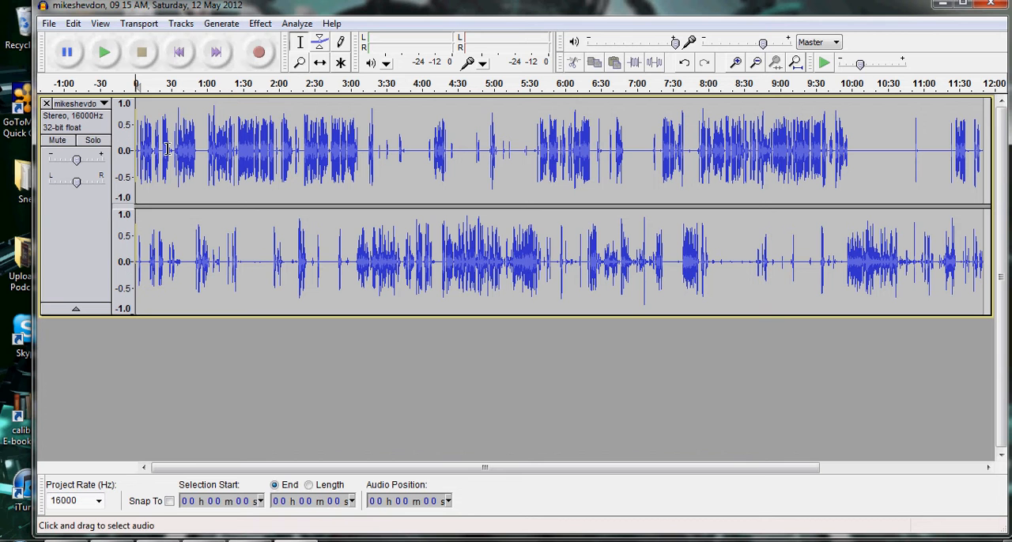
Split the stereo recording into two separate mono tracks.
left_click(104, 106)
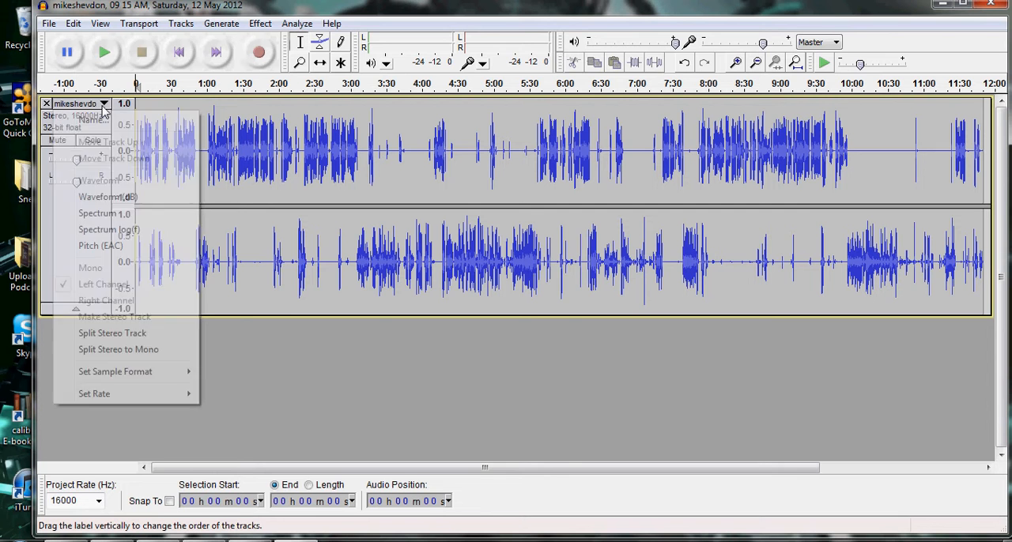
left_click(139, 350)
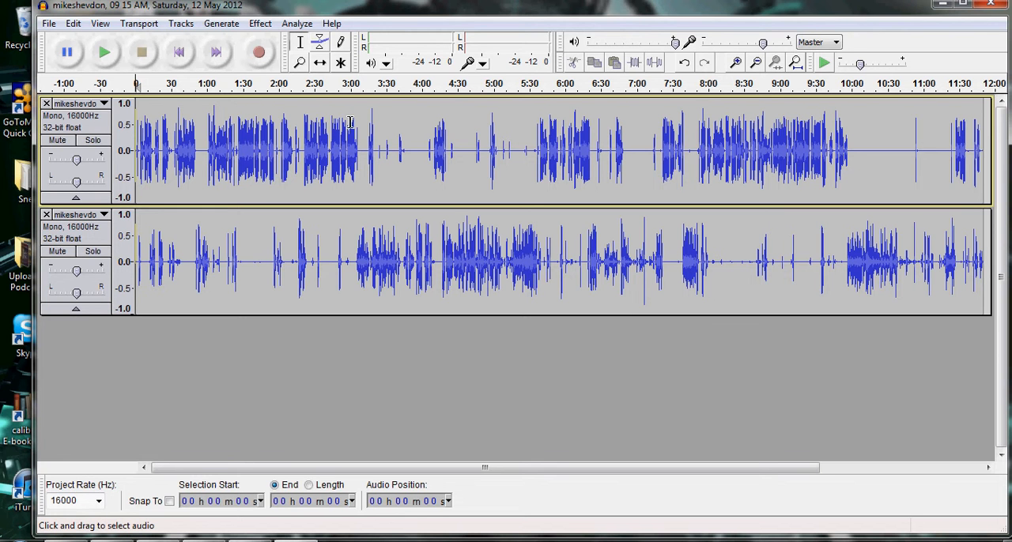
Select the first burst of speech in the upper track, about 1.6 to 2.7 seconds, and clear the selection.
left_click(736, 63)
left_click(736, 63)
left_click(736, 63)
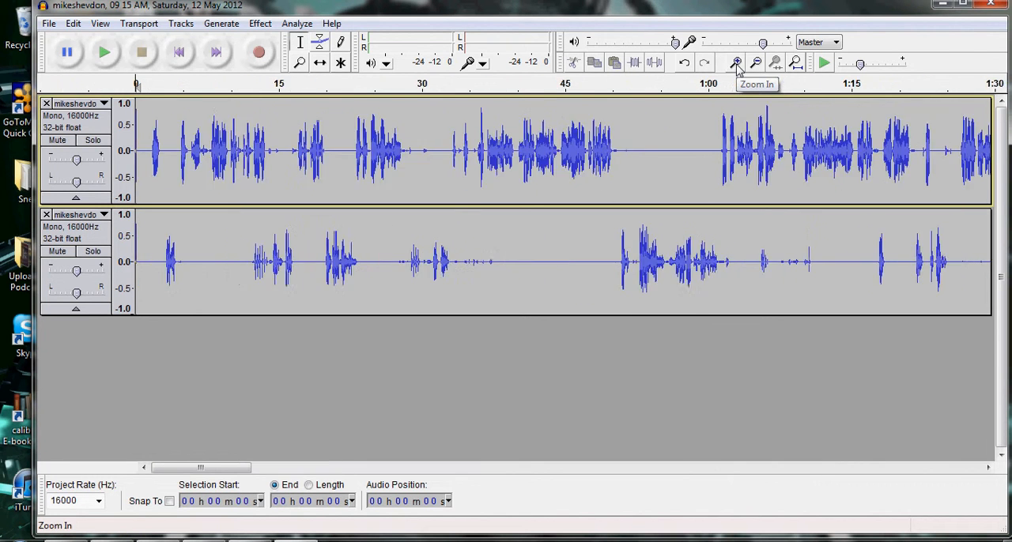
left_click(736, 63)
left_click(736, 63)
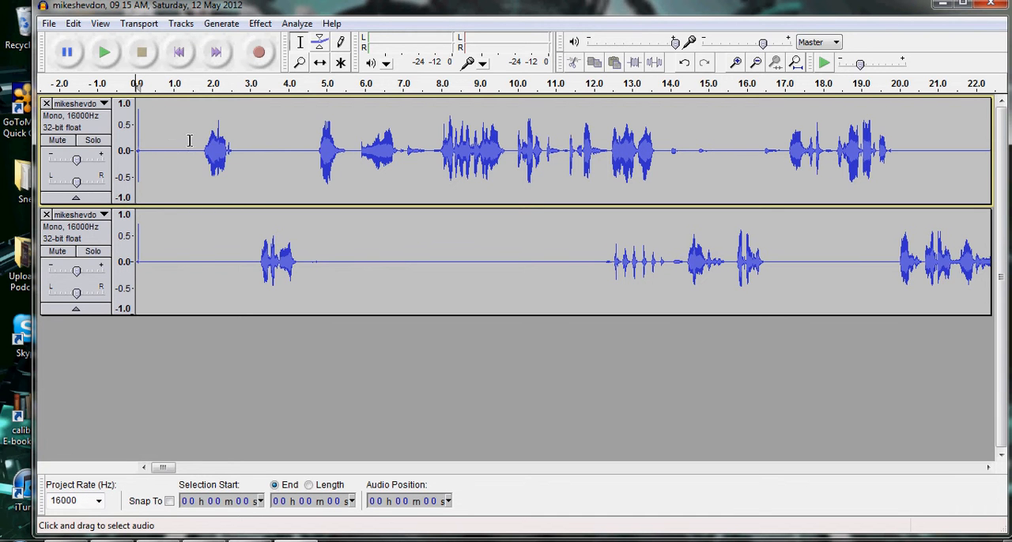
left_click_drag(197, 134, 240, 154)
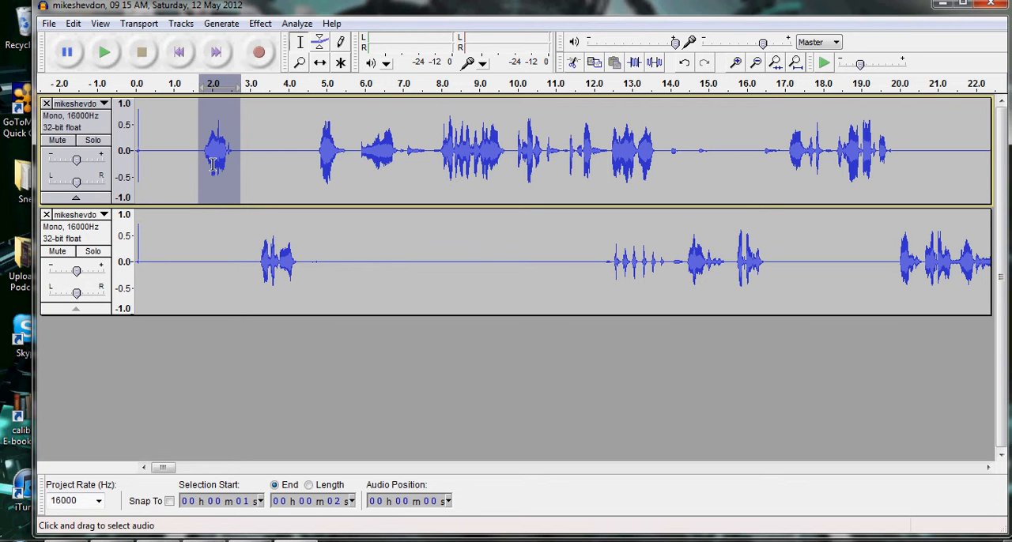
left_click(151, 147)
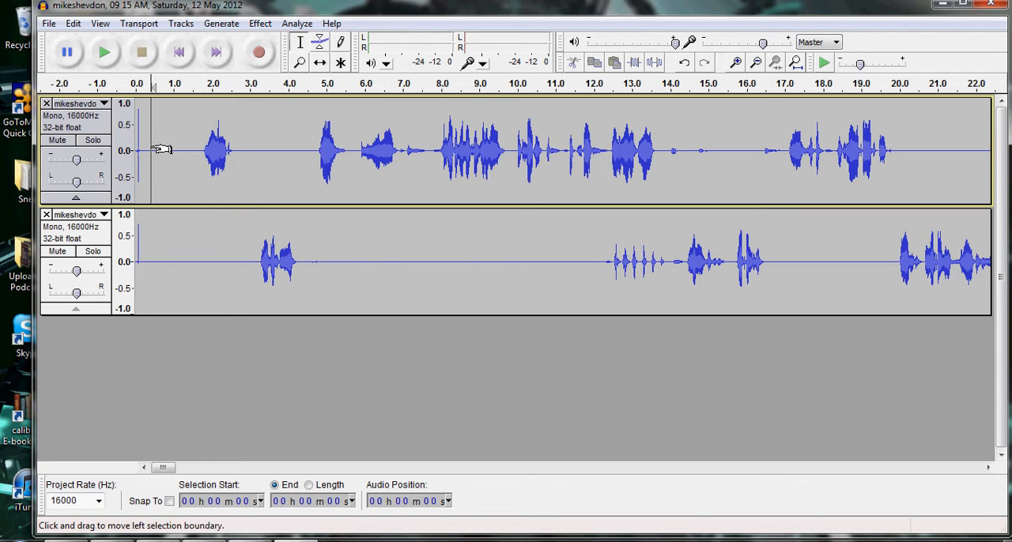
Practise selecting the opening, up to about 1.7 seconds, on the upper track alone and across both tracks.
left_click_drag(136, 142, 200, 238)
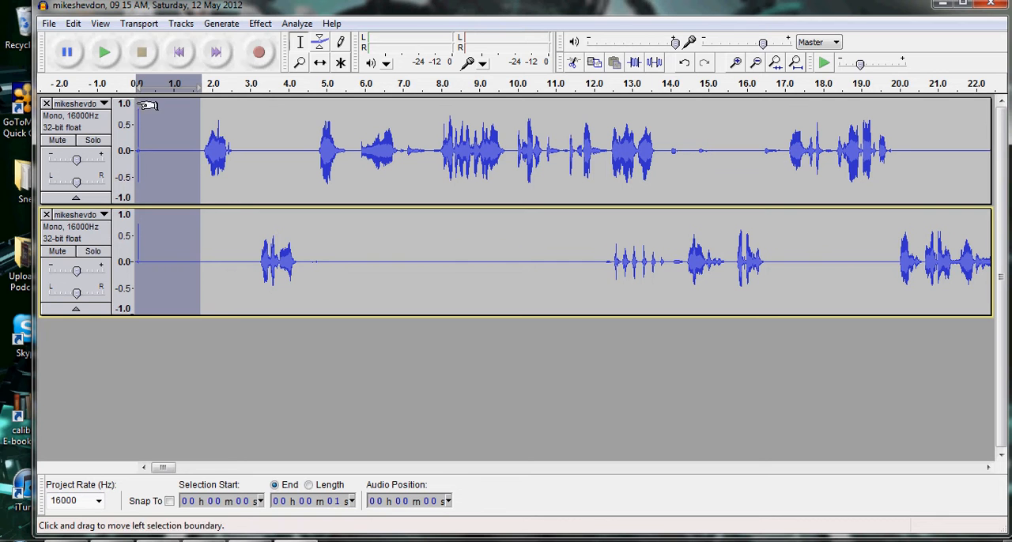
left_click(308, 150)
left_click_drag(135, 104, 195, 164)
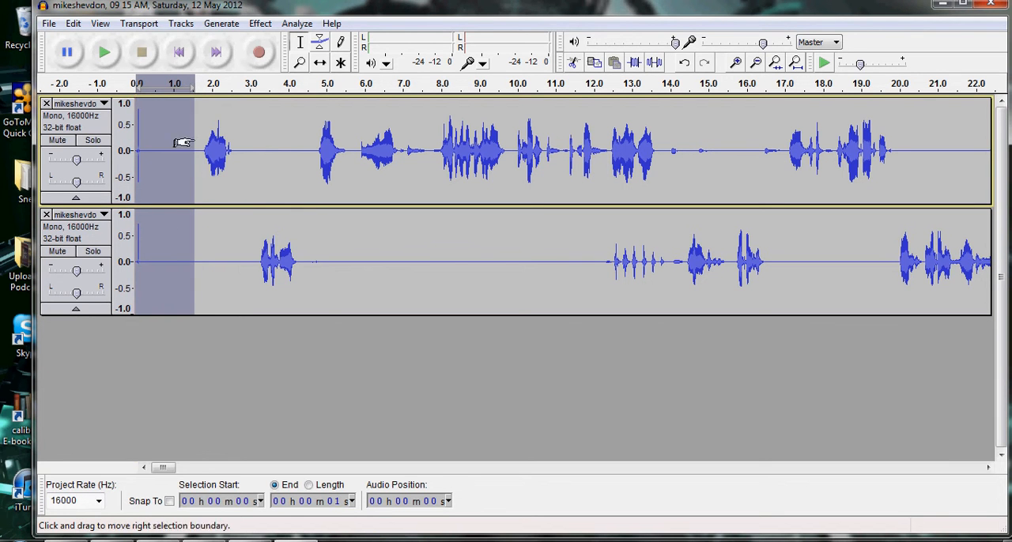
left_click(266, 139)
left_click_drag(135, 104, 196, 137)
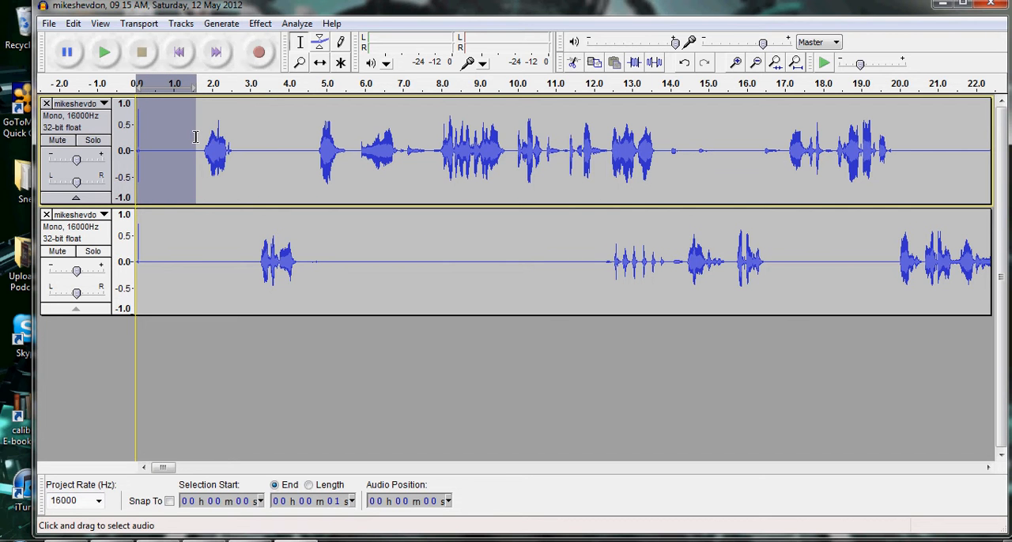
left_click_drag(195, 136, 190, 268)
left_click(248, 187)
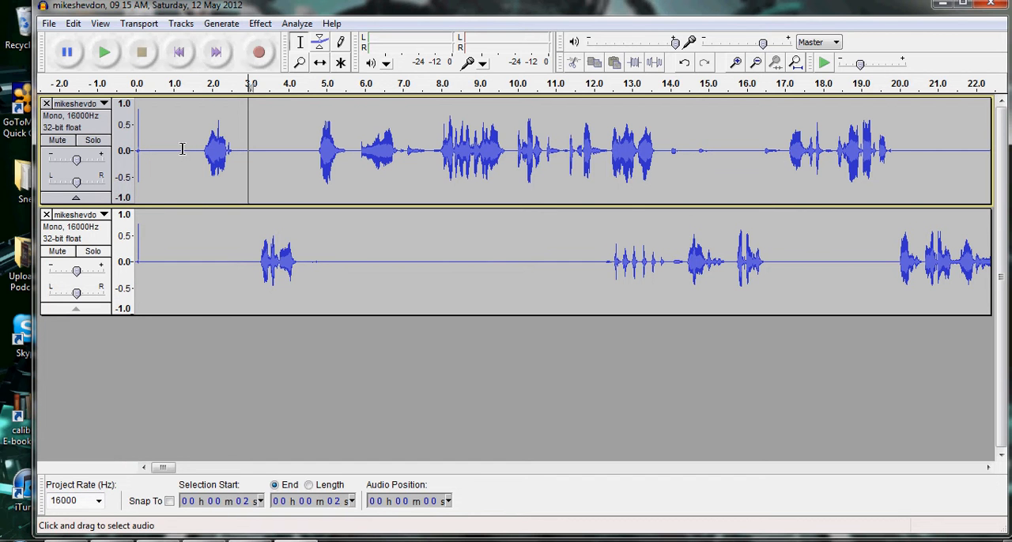
Cut the first 1.7 seconds or so from the upper track only, and undo the cut.
left_click_drag(136, 111, 199, 124)
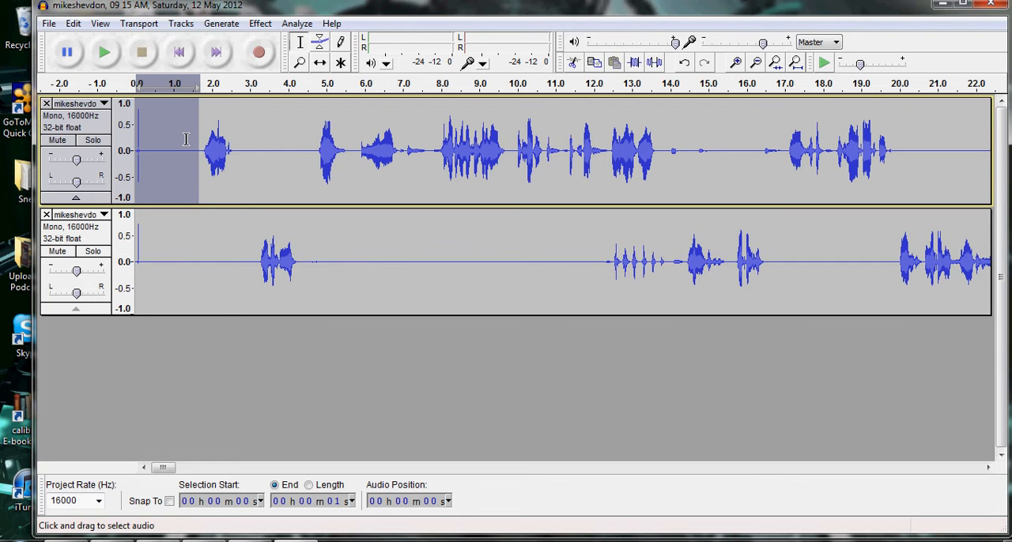
key("Delete")
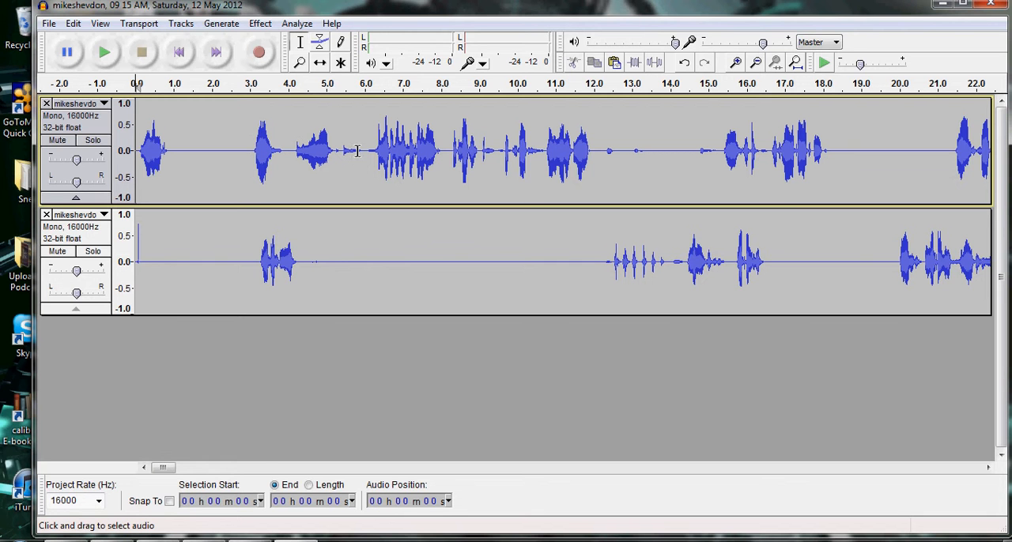
left_click(73, 23)
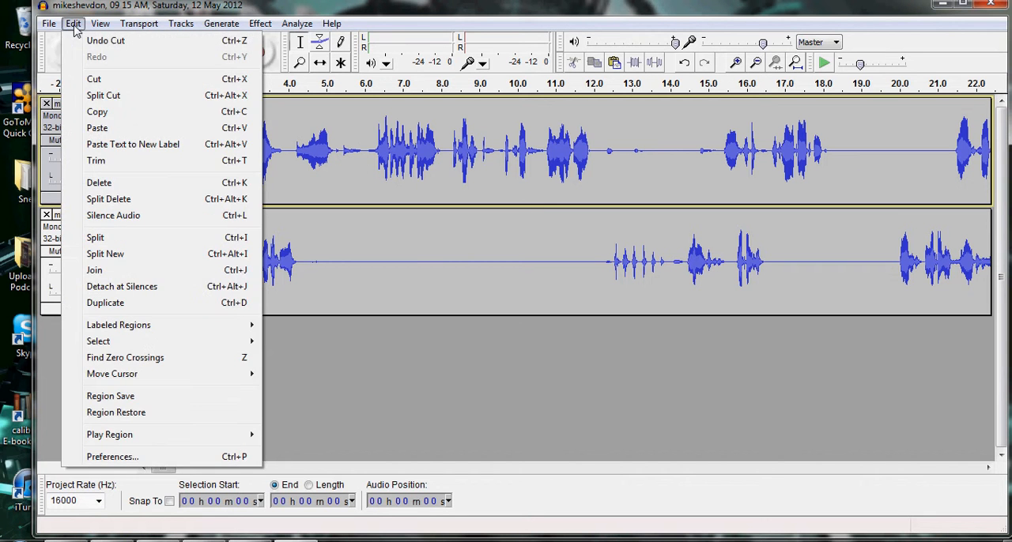
left_click(109, 44)
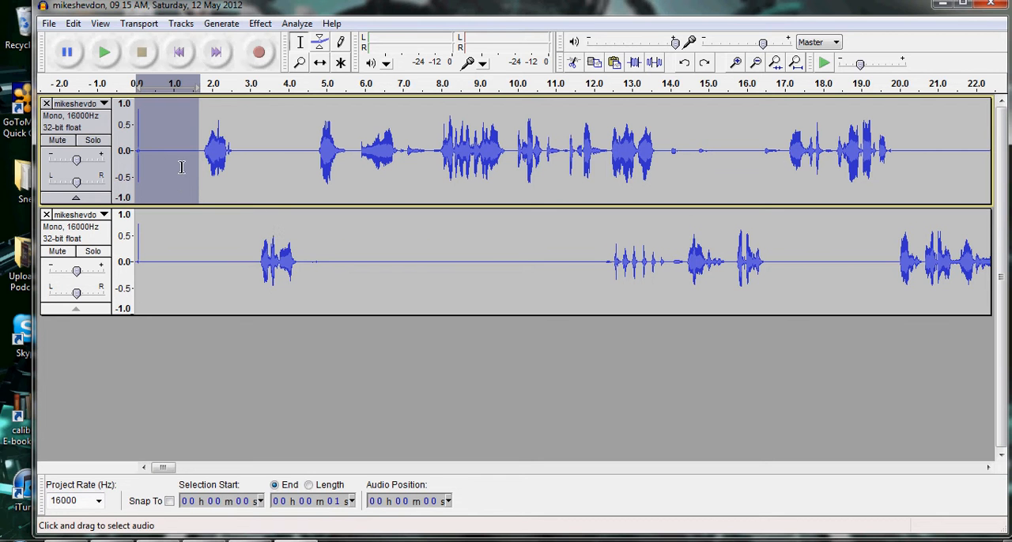
left_click(255, 173)
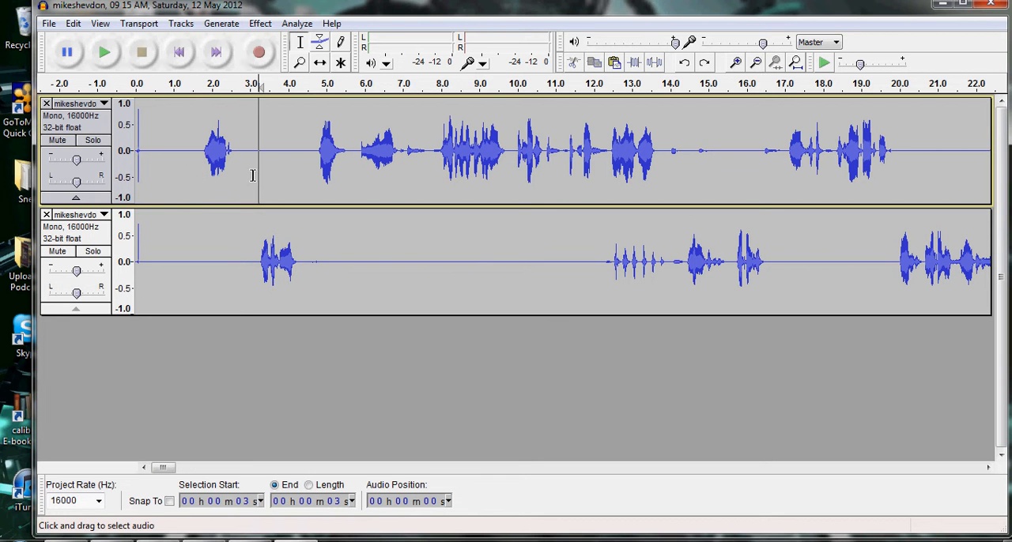
Capture a noise profile for Noise Removal from about the first 1.7 seconds of both tracks.
left_click(136, 115)
left_click_drag(136, 114, 201, 261)
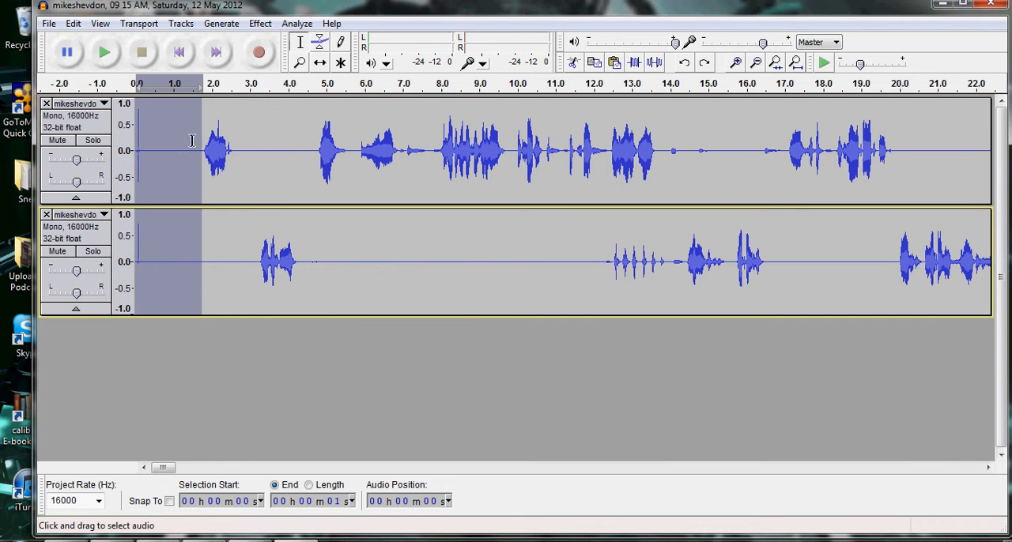
left_click(261, 23)
left_click(378, 280)
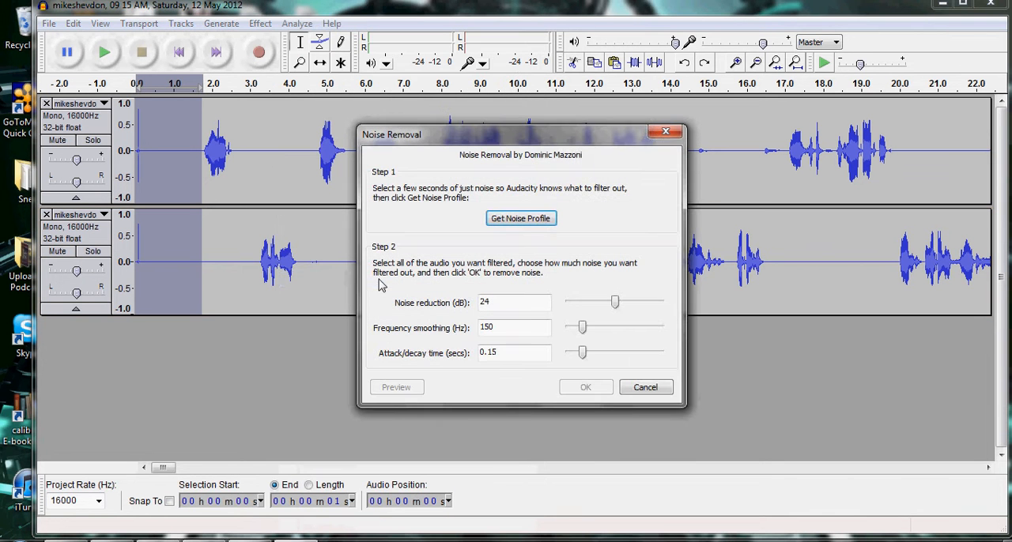
left_click(542, 223)
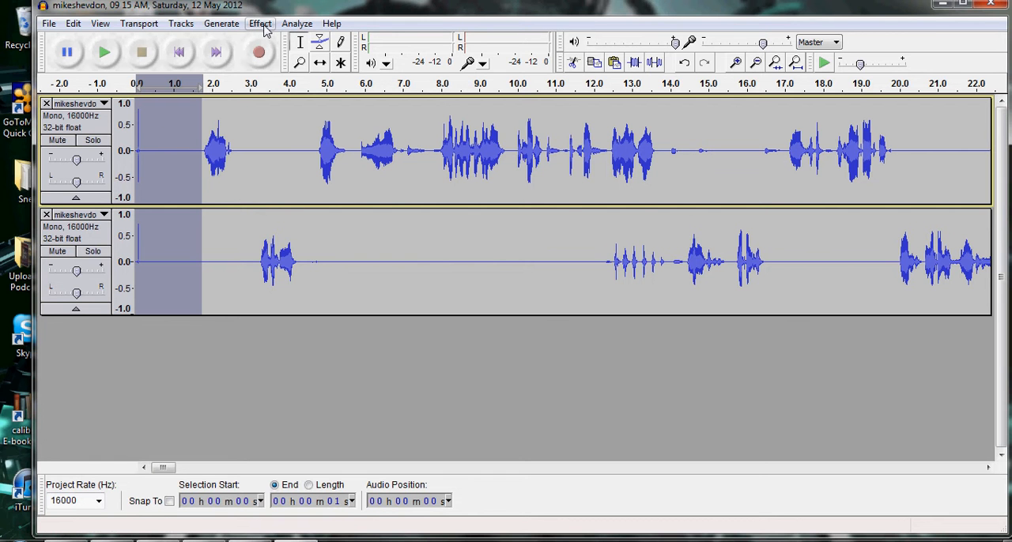
Apply Noise Removal to the entire upper track with 24 dB reduction, 150 Hz frequency smoothing and 0.15 s attack/decay time.
left_click(225, 221)
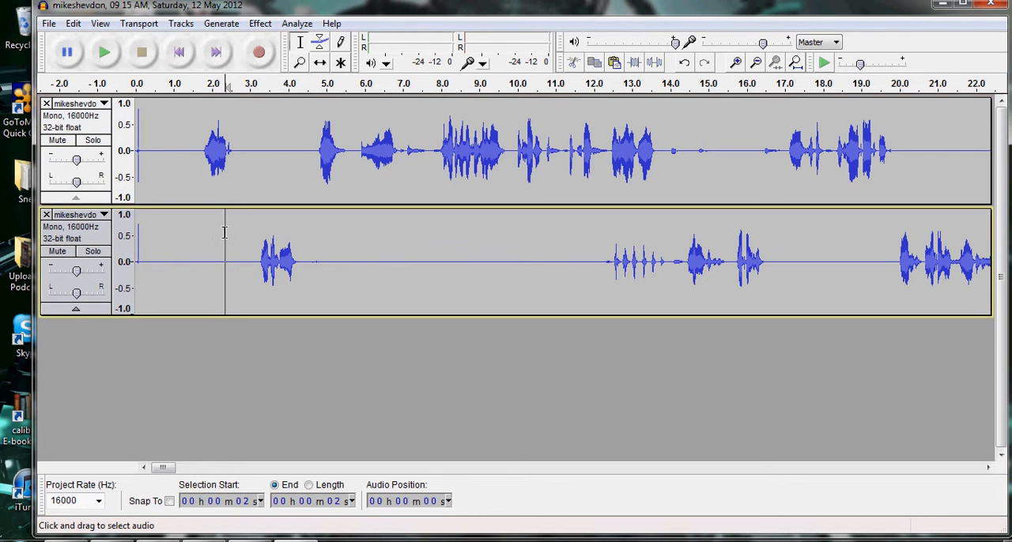
left_click(91, 127)
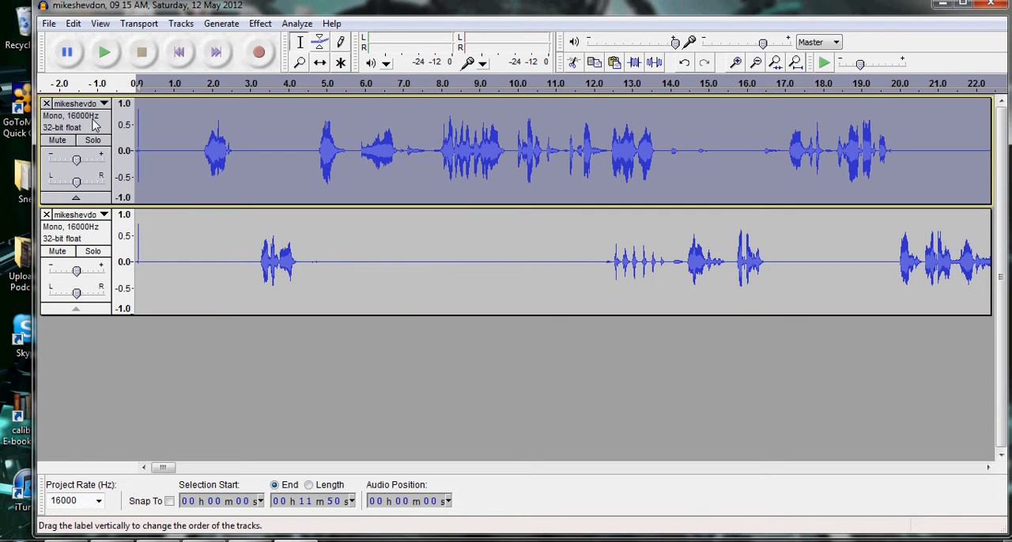
left_click(260, 24)
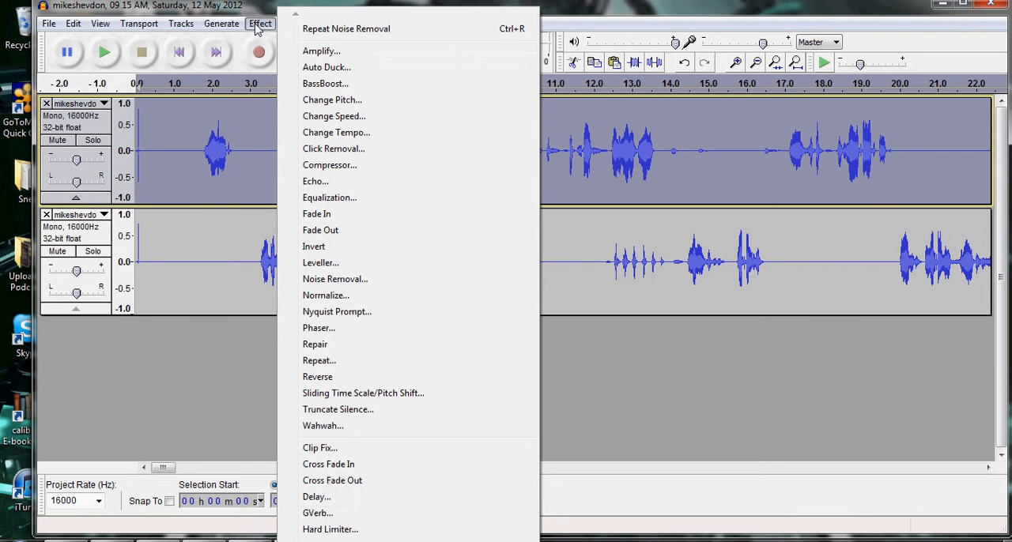
left_click(368, 281)
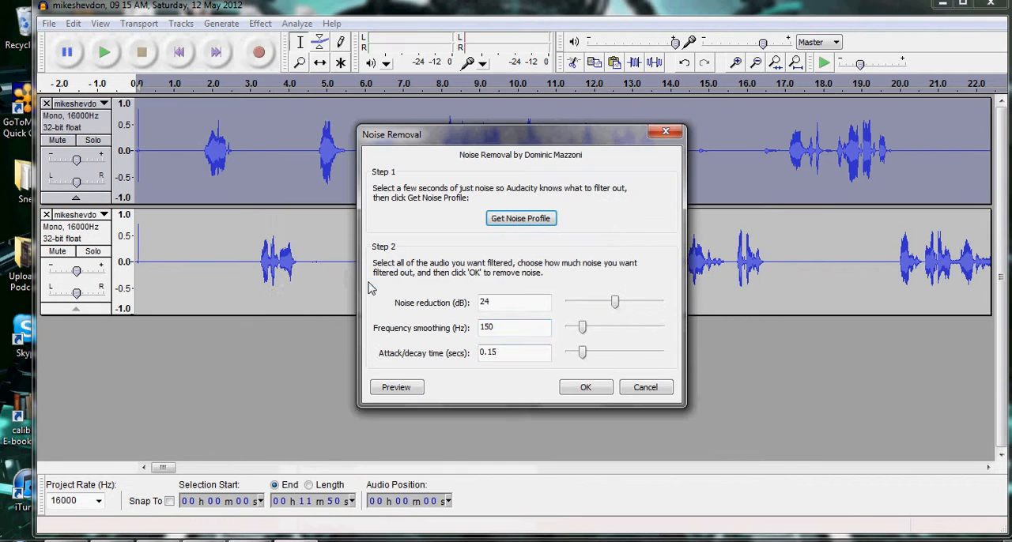
left_click(582, 390)
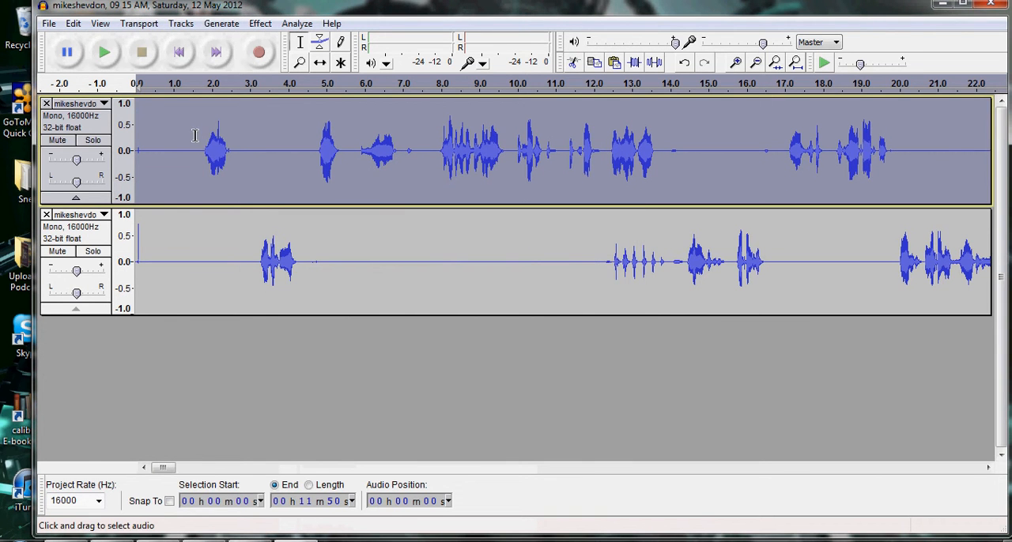
Undo the noise removal on the upper track and clear the track selection.
left_click(71, 24)
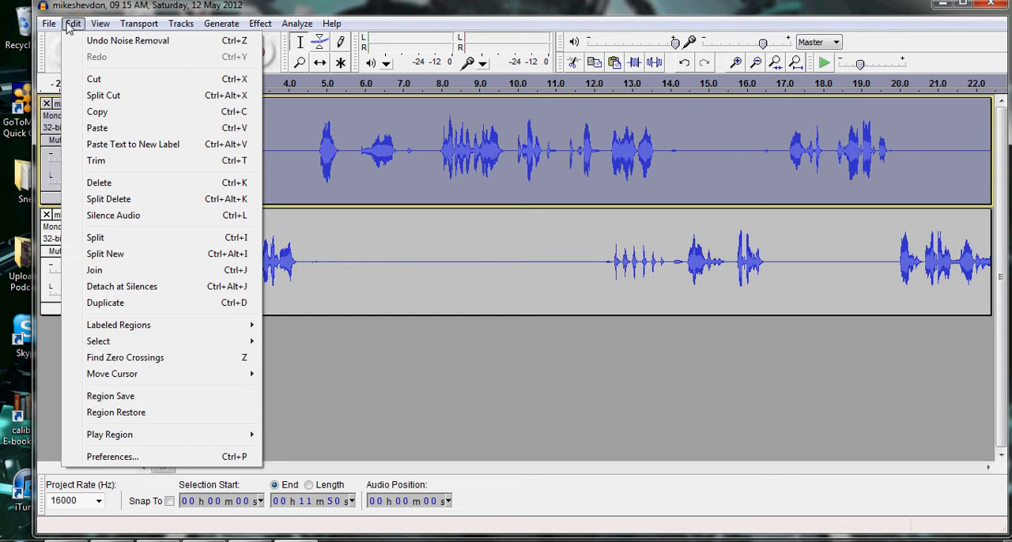
left_click(123, 41)
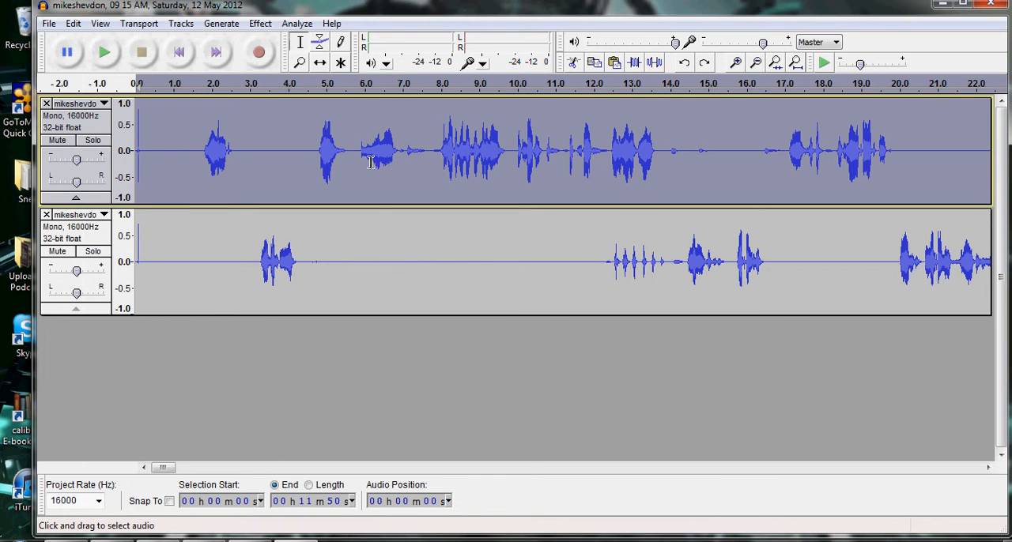
left_click(419, 254)
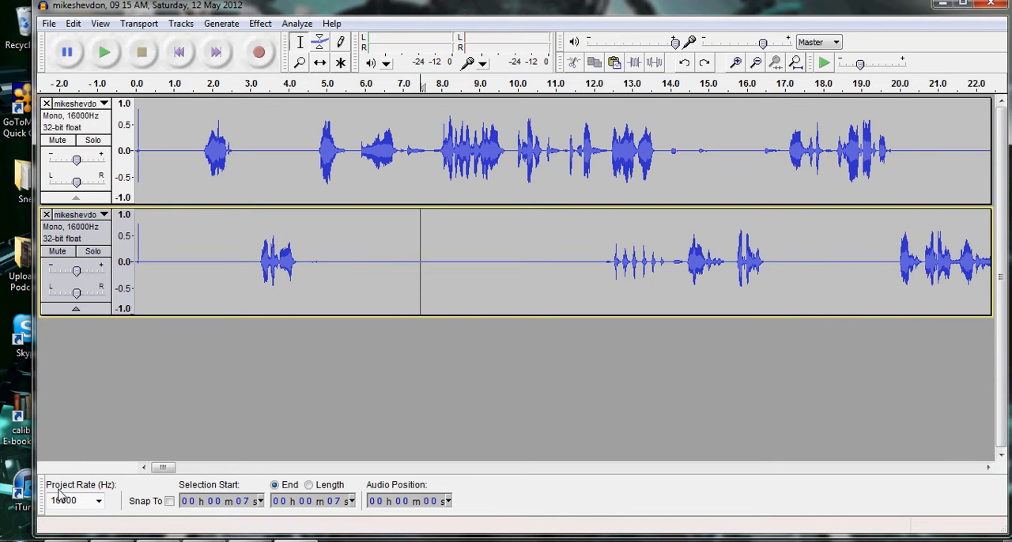
Set the project rate to 44100 Hz.
left_click(99, 501)
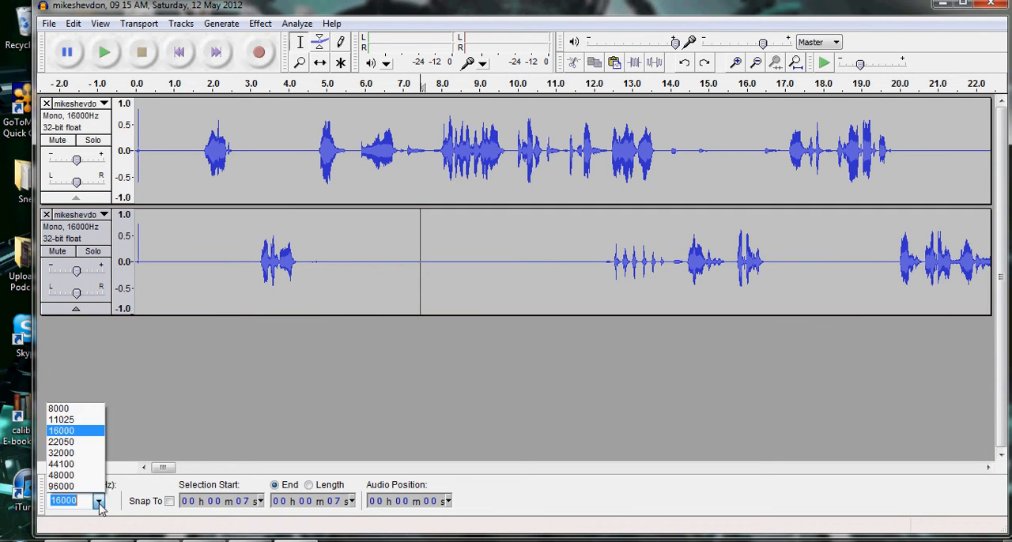
left_click(93, 464)
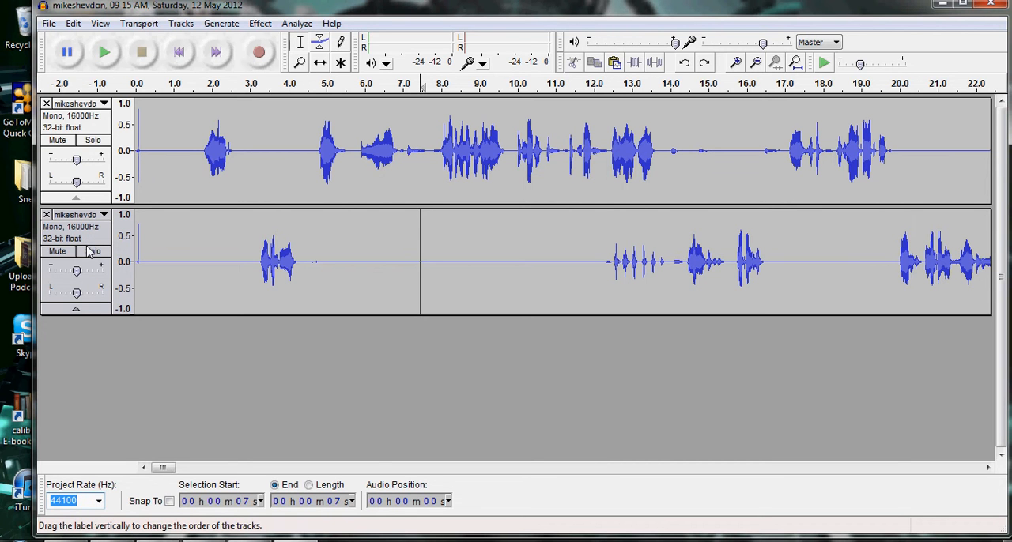
scroll(91, 518, "up", 1)
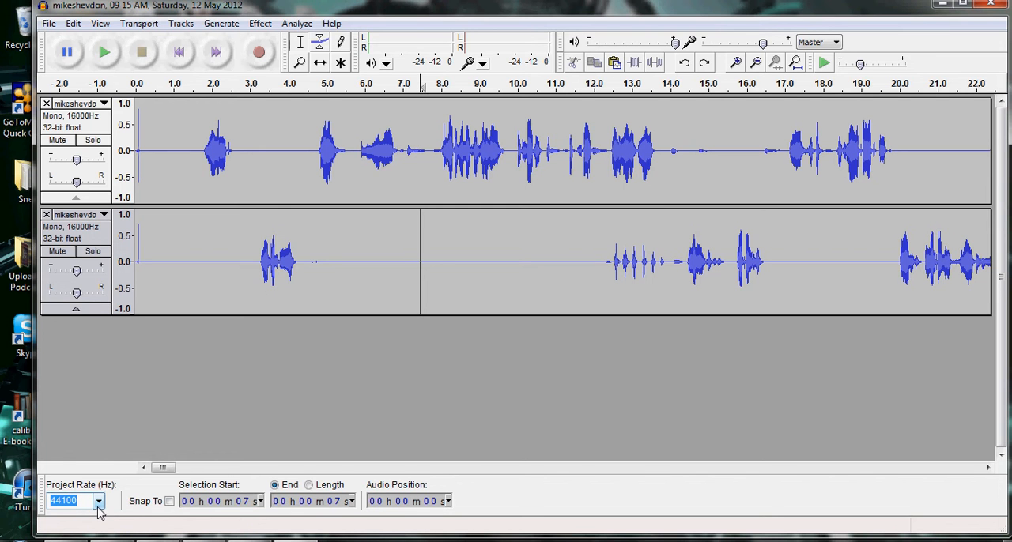
left_click(98, 504)
left_click(120, 506)
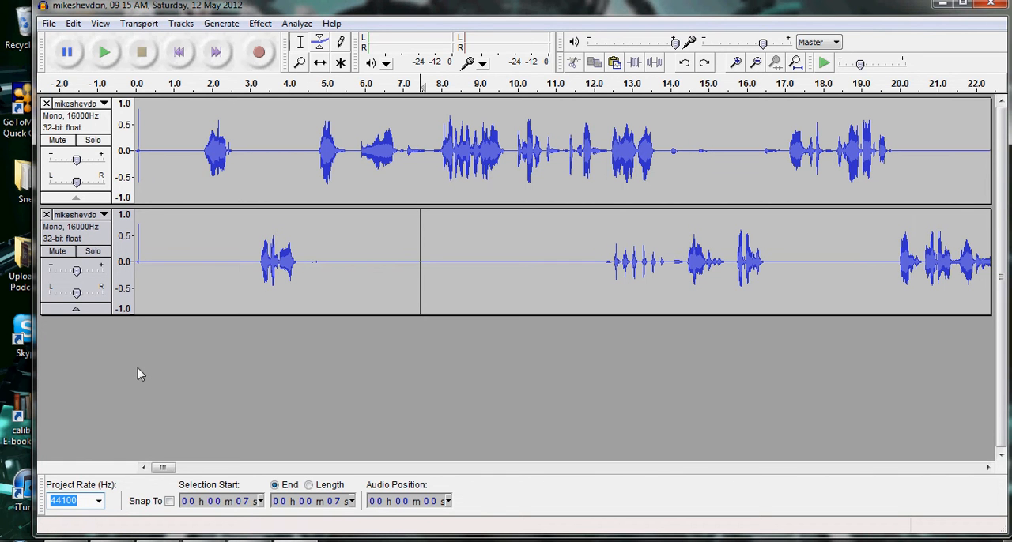
Play the recording briefly from its start and again from the first speech at about 1.8 seconds.
left_click(142, 130)
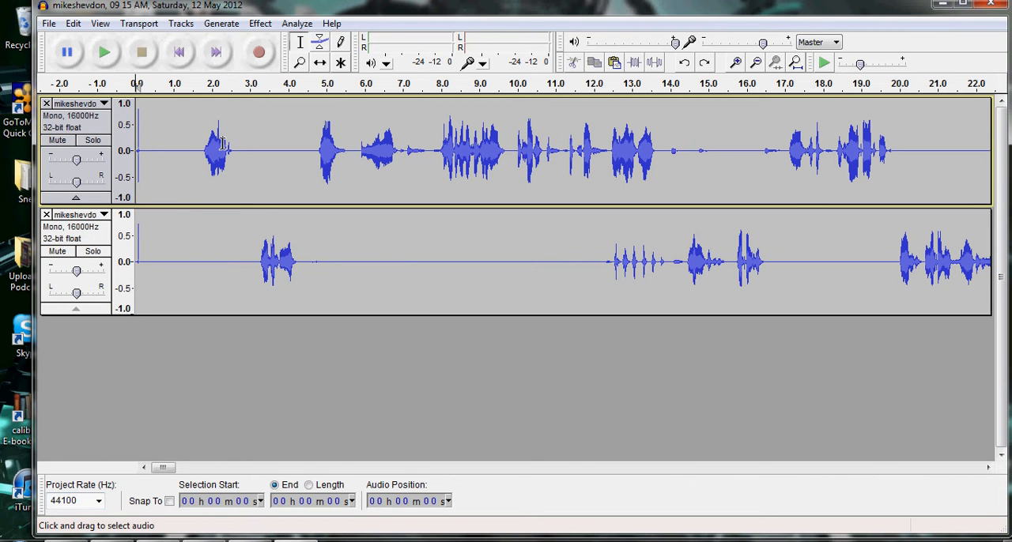
key("space")
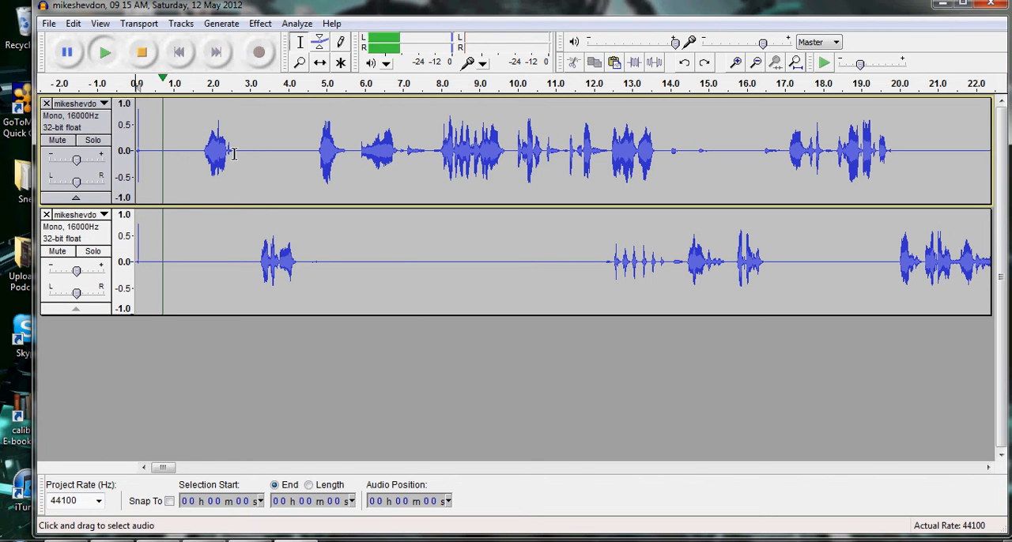
key("space")
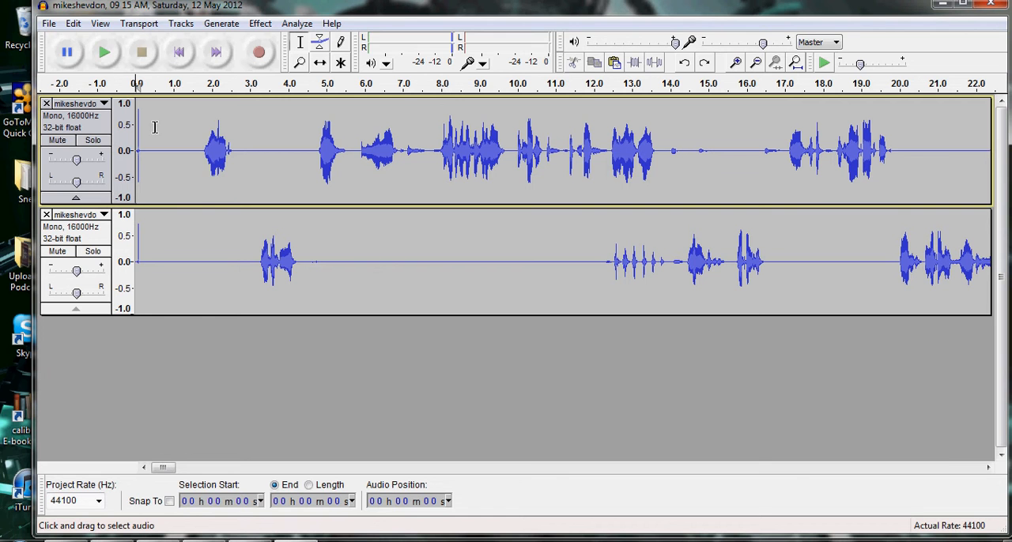
left_click(210, 139)
key("space")
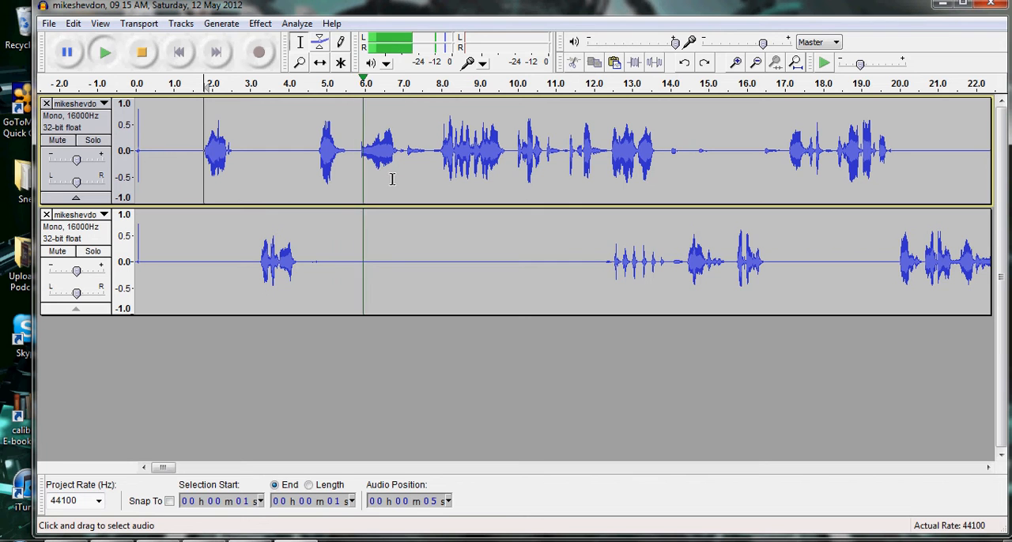
key("space")
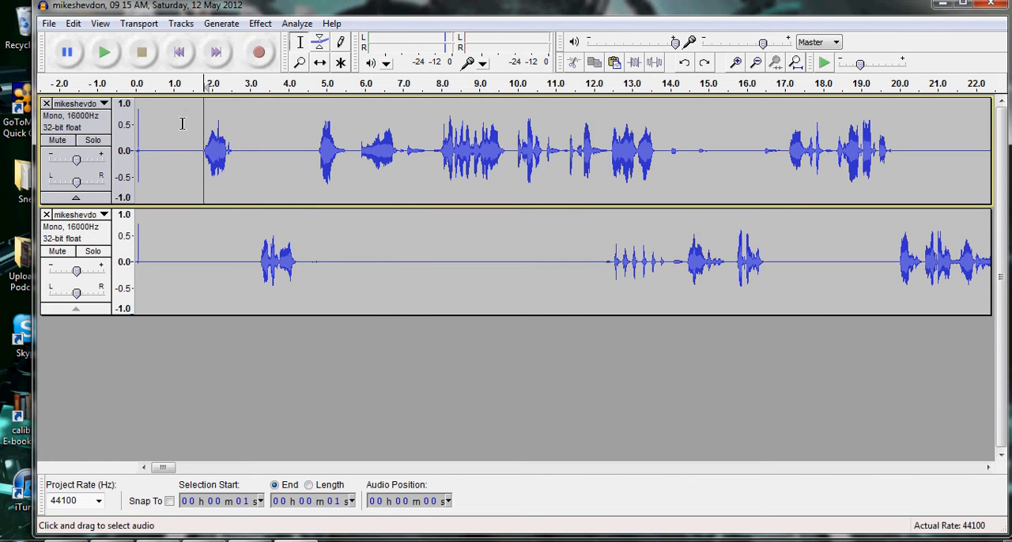
Delete the audio from about 0.5 s to 4.4 s across both tracks and play briefly from about 13.2 s.
left_click_drag(153, 130, 302, 221)
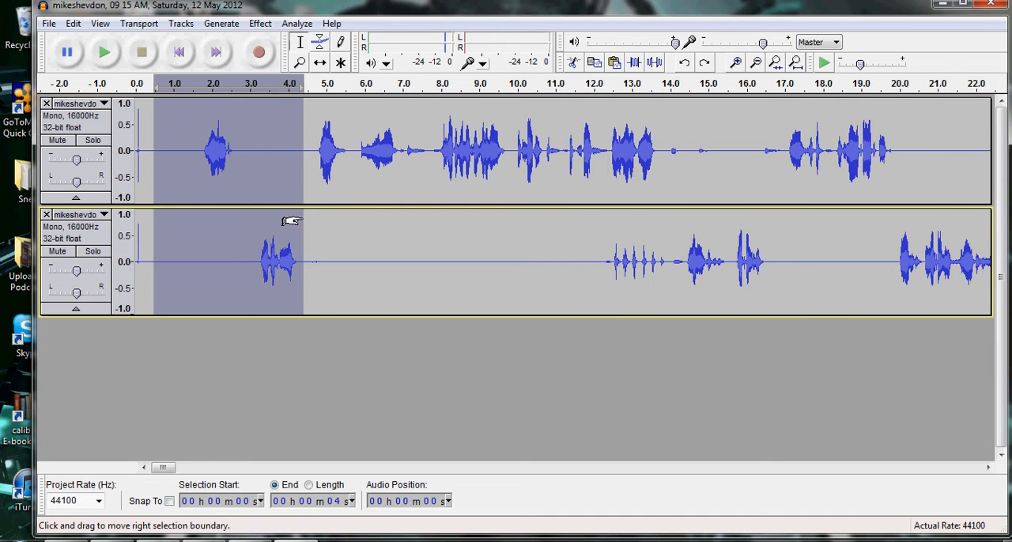
key("Delete")
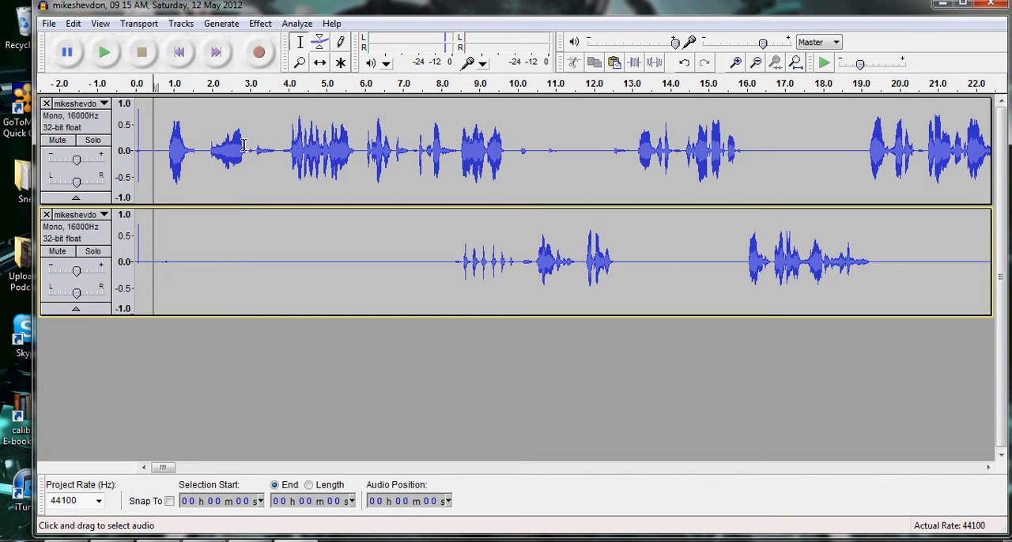
left_click(640, 132)
key("space")
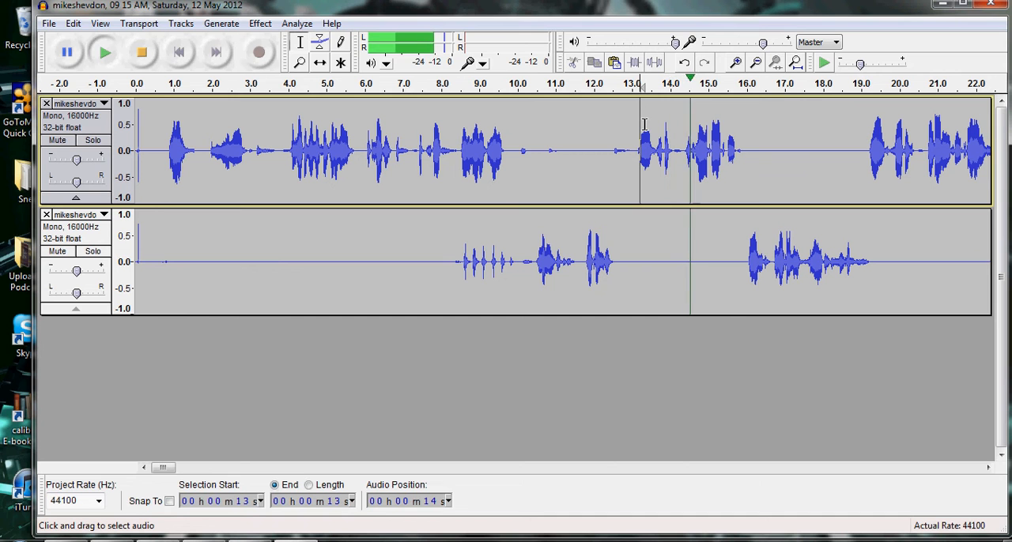
key("space")
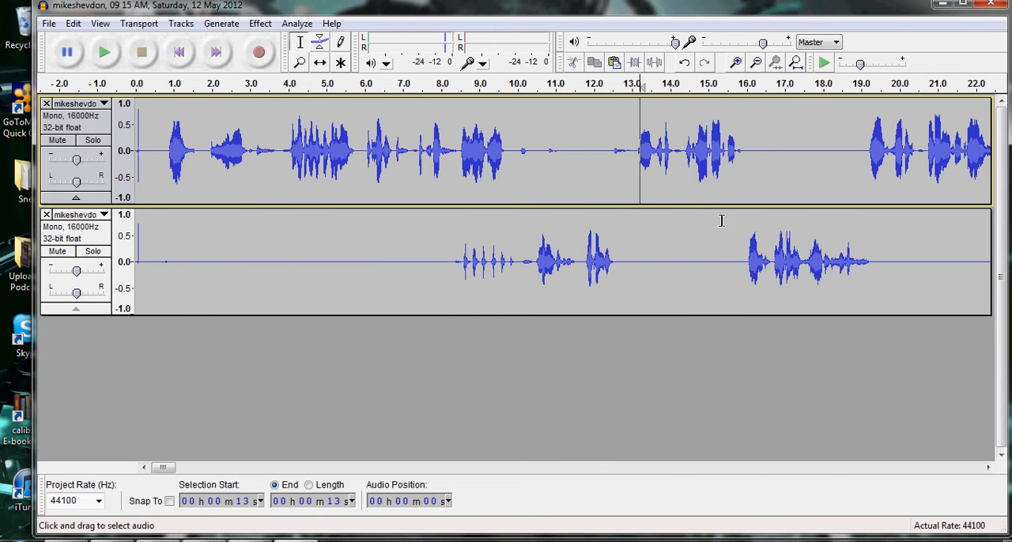
Play the recording twice from about 1:01.2, just before the small background sounds in the lower track.
left_click(987, 467)
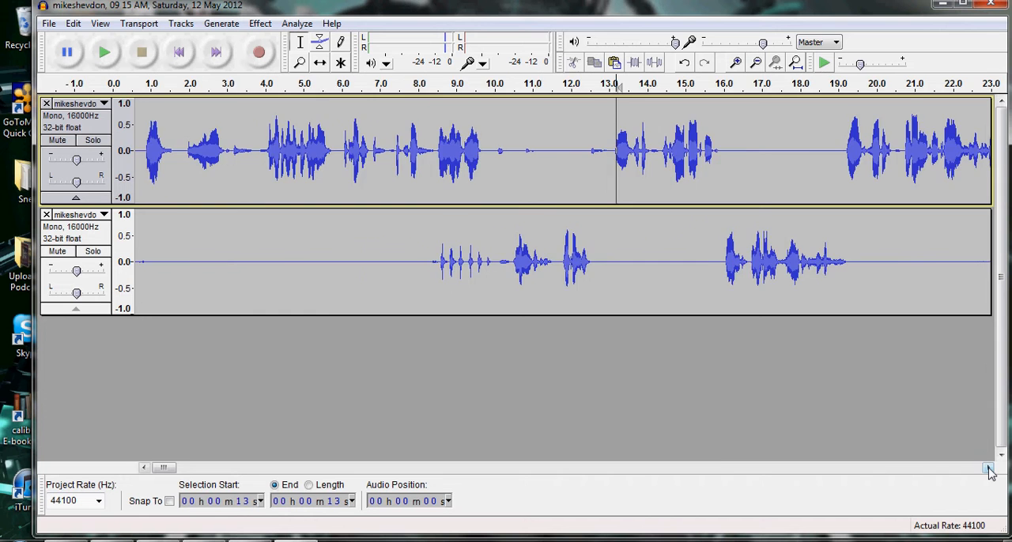
left_click(989, 470)
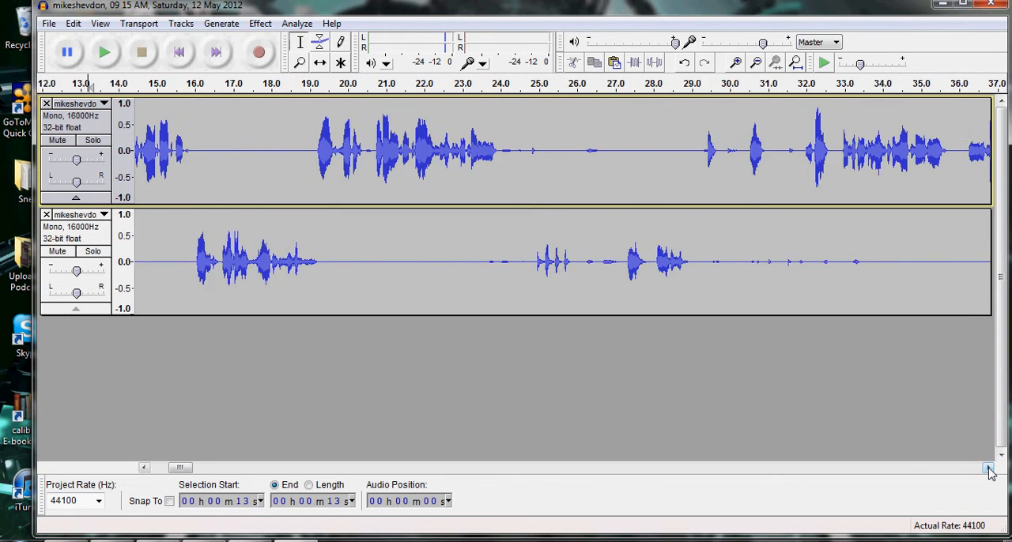
left_click(989, 469)
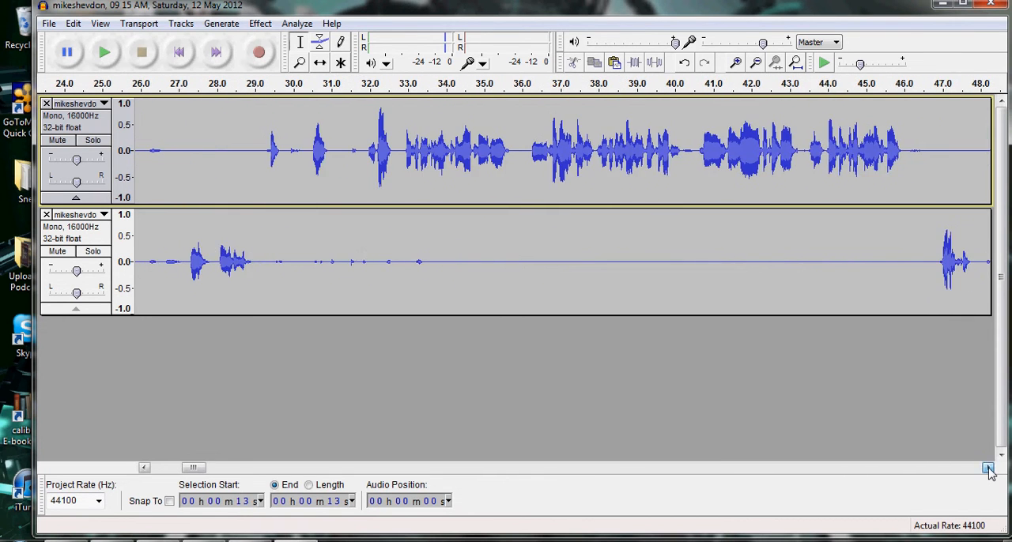
left_click(988, 468)
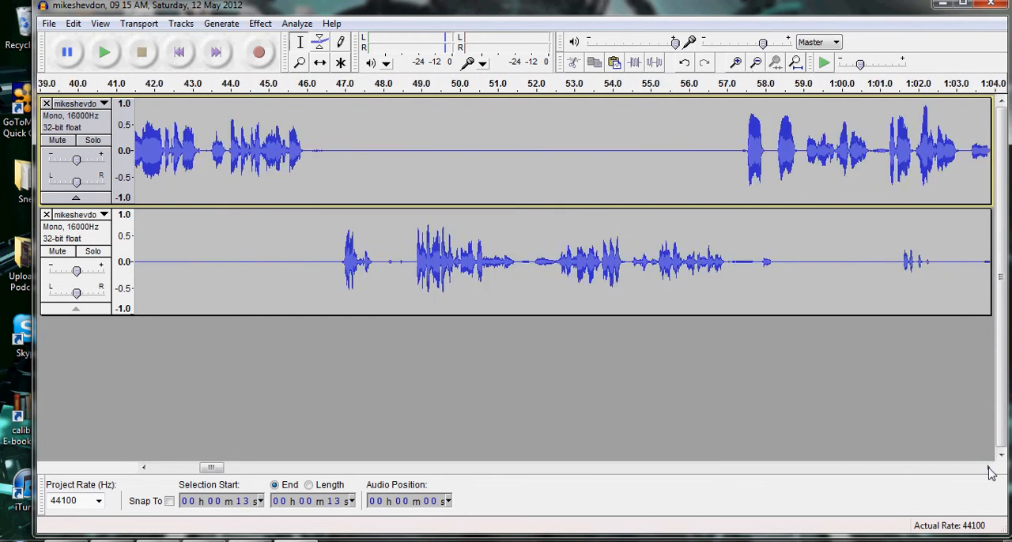
left_click(989, 469)
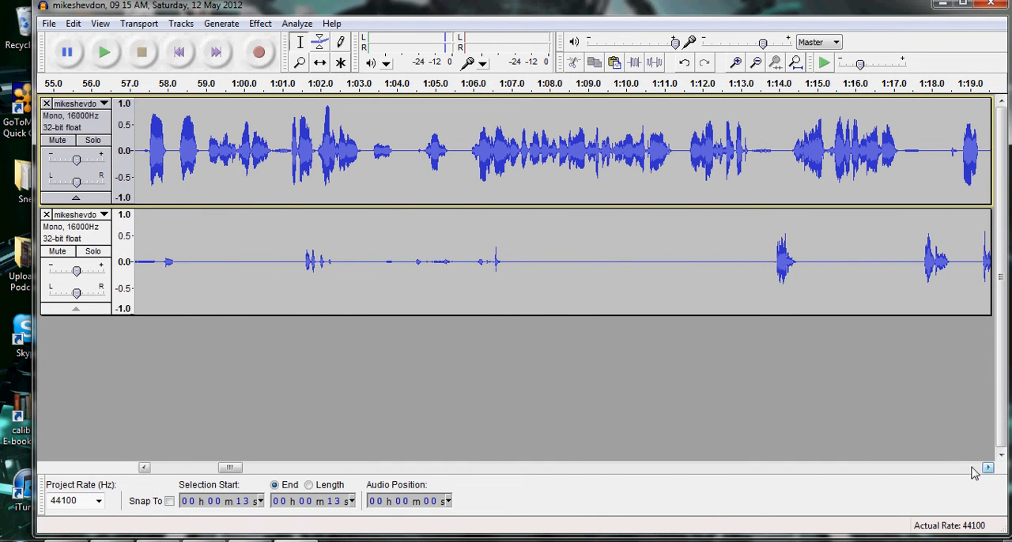
left_click(289, 245)
key("space")
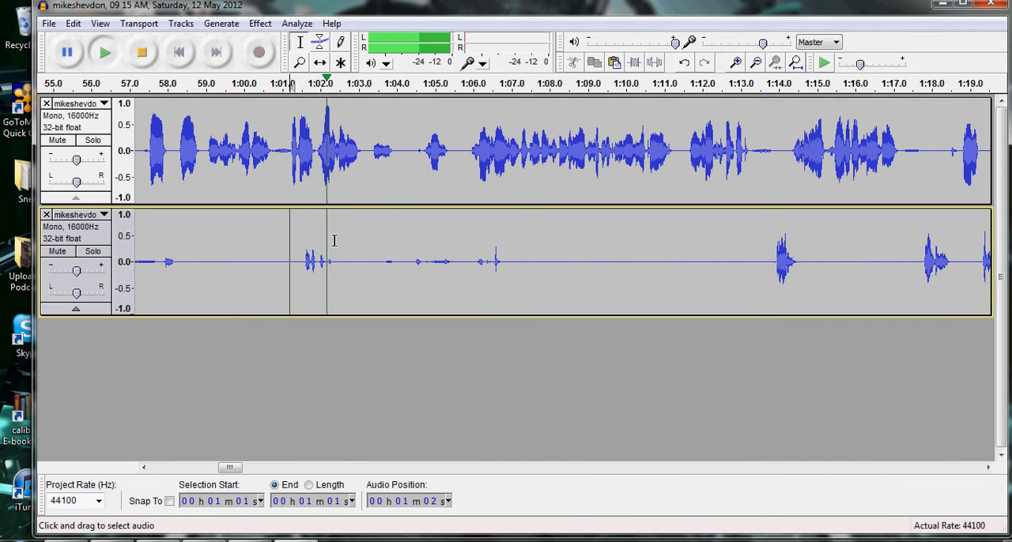
key("space")
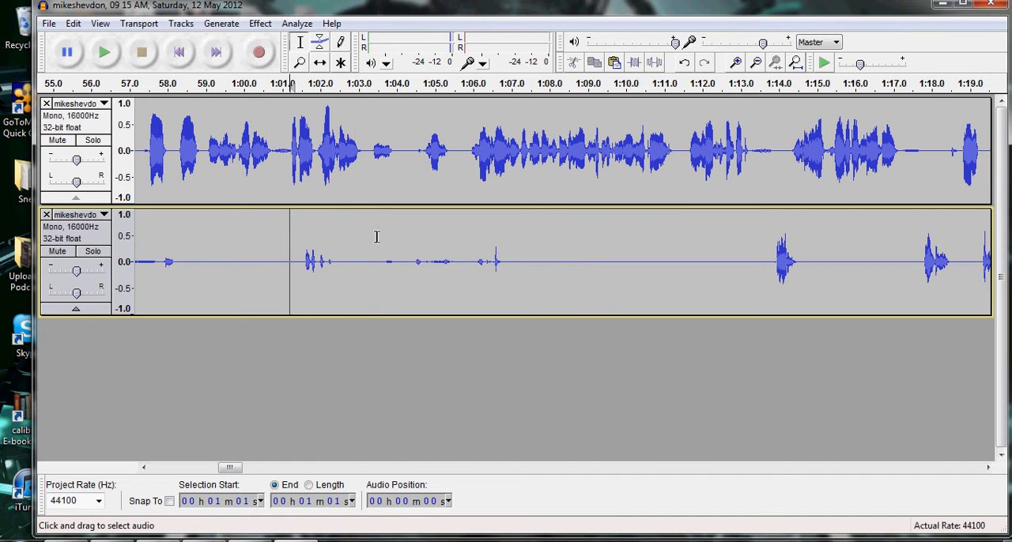
key("space")
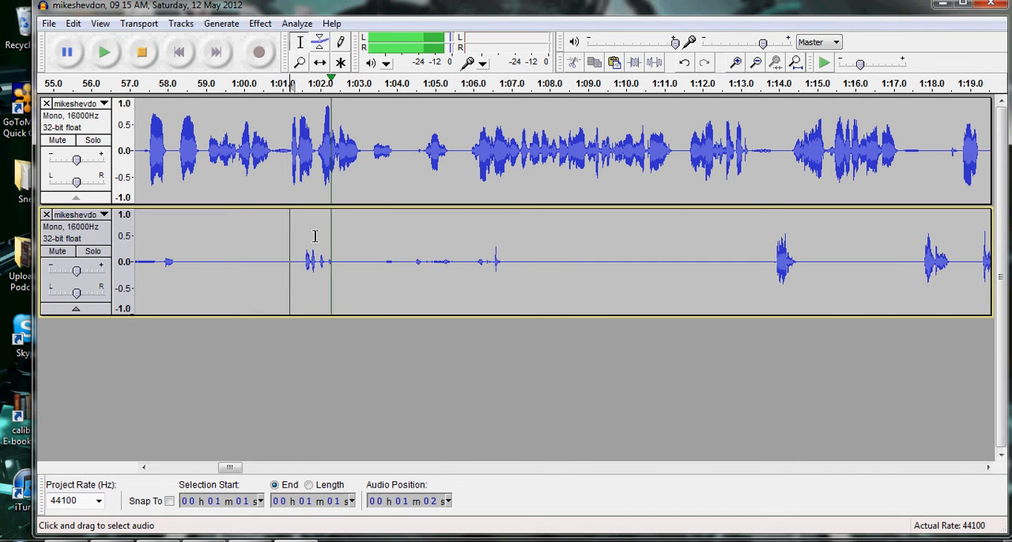
key("space")
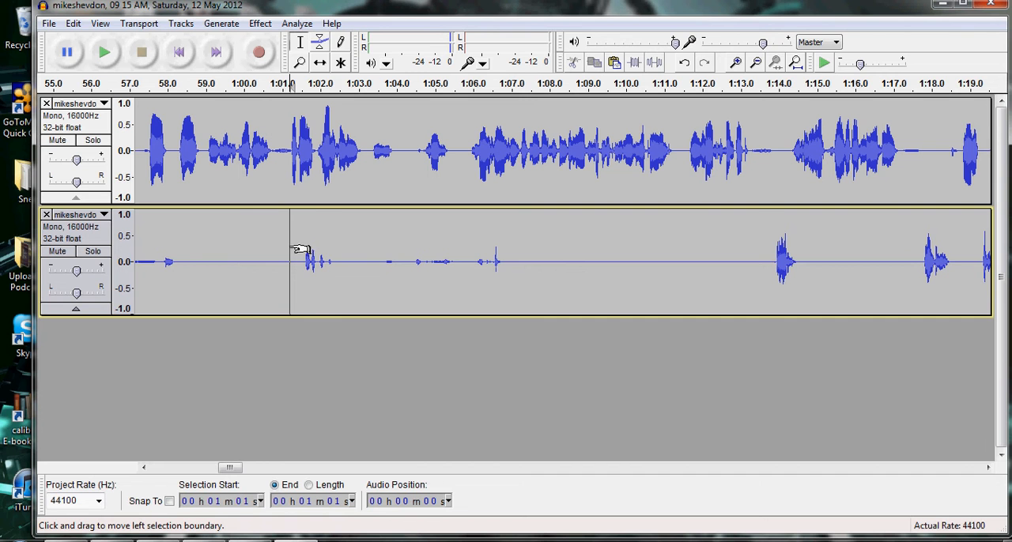
Replace the lower track's audio from about 1:01.2 to 1:03.7 with generated silence of the same duration.
left_click_drag(299, 242, 395, 254)
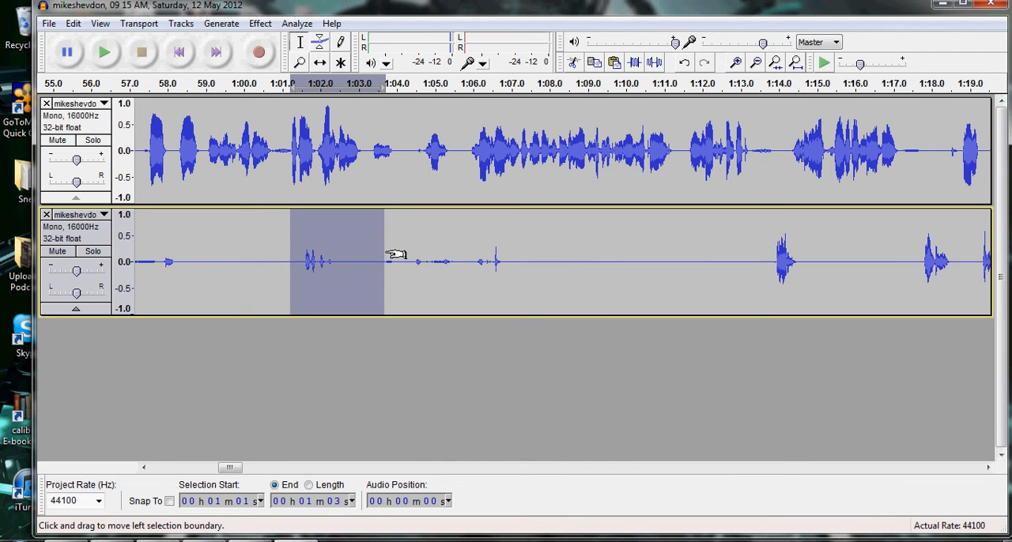
left_click(222, 26)
left_click(247, 91)
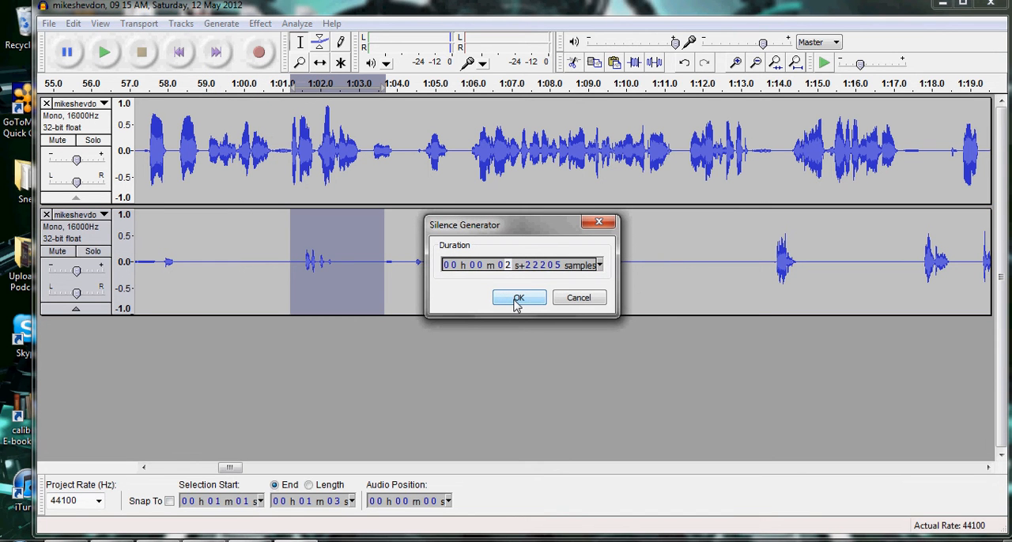
left_click(518, 301)
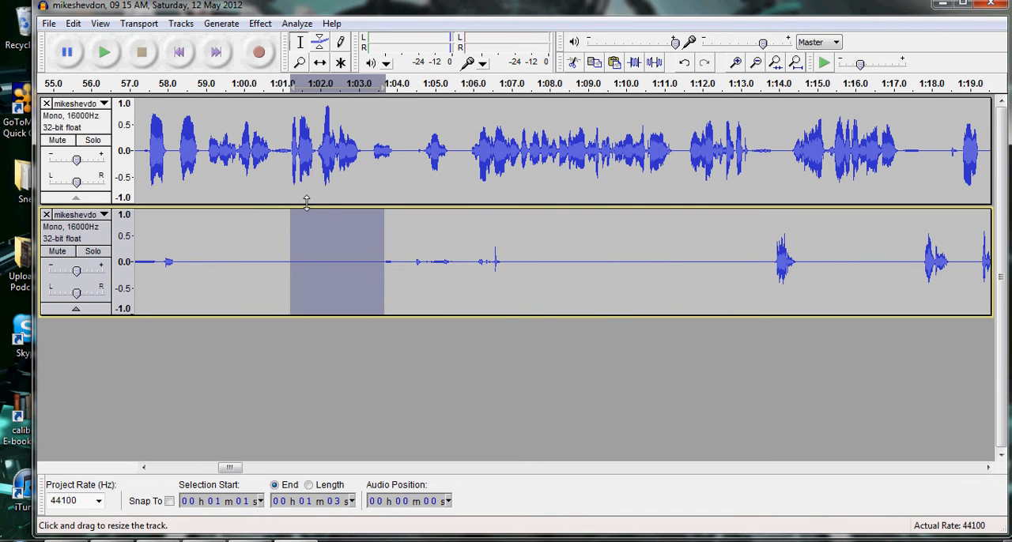
Undo the generated silence in the lower track and place the cursor at about 1:06.
left_click(278, 263)
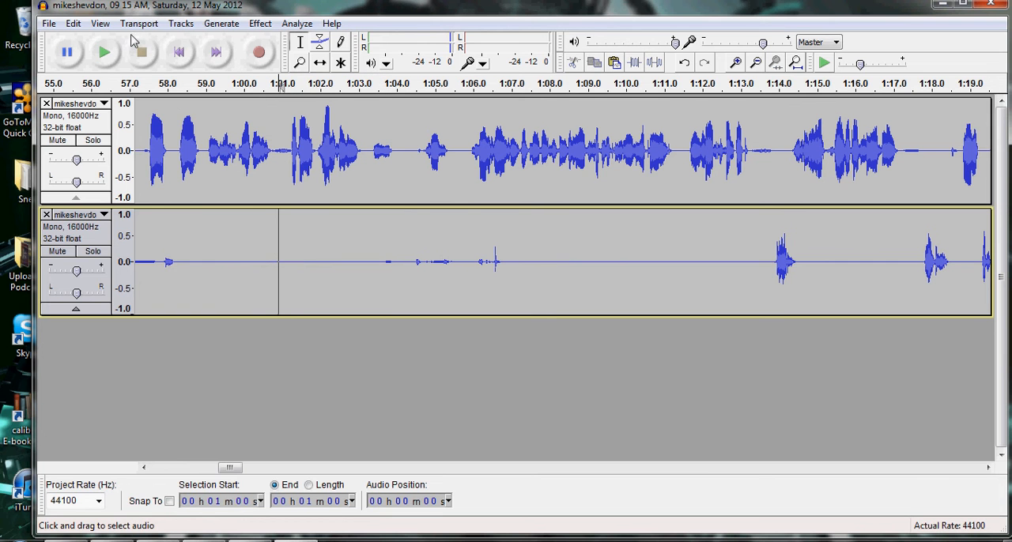
left_click(73, 23)
left_click(112, 40)
left_click(479, 263)
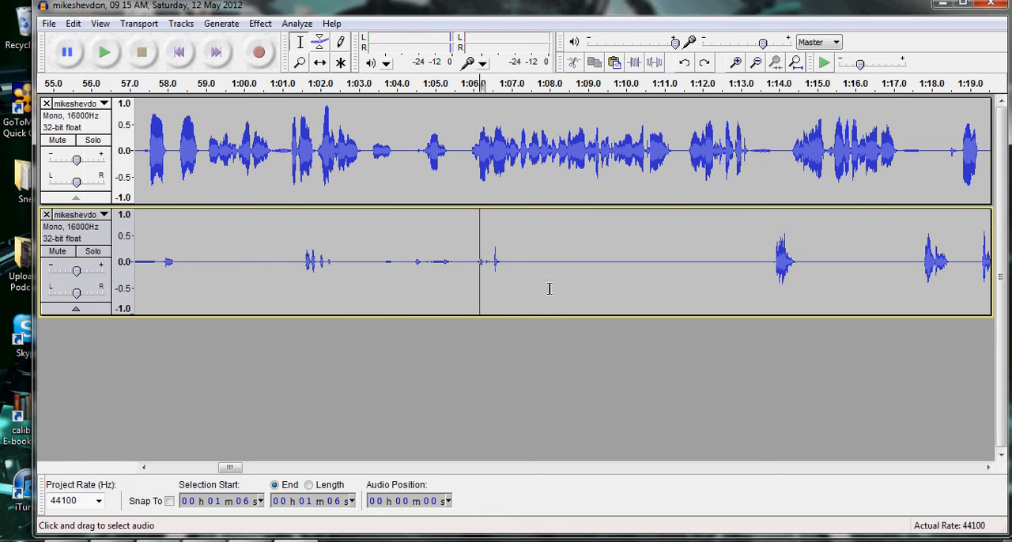
Play a short passage of the upper track's speech from about 1:34.8.
left_click(988, 467)
left_click_drag(988, 467, 994, 468)
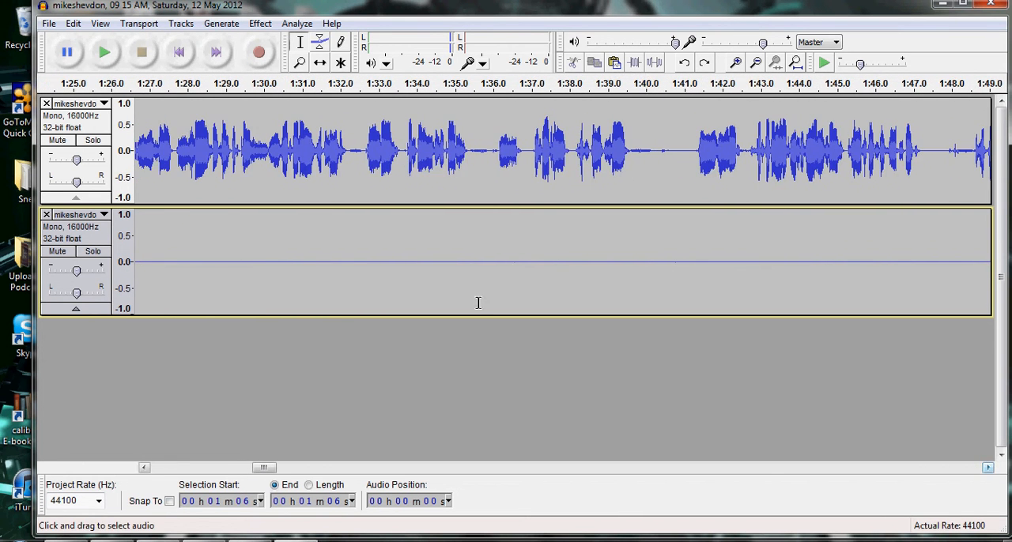
left_click(448, 130)
key("space")
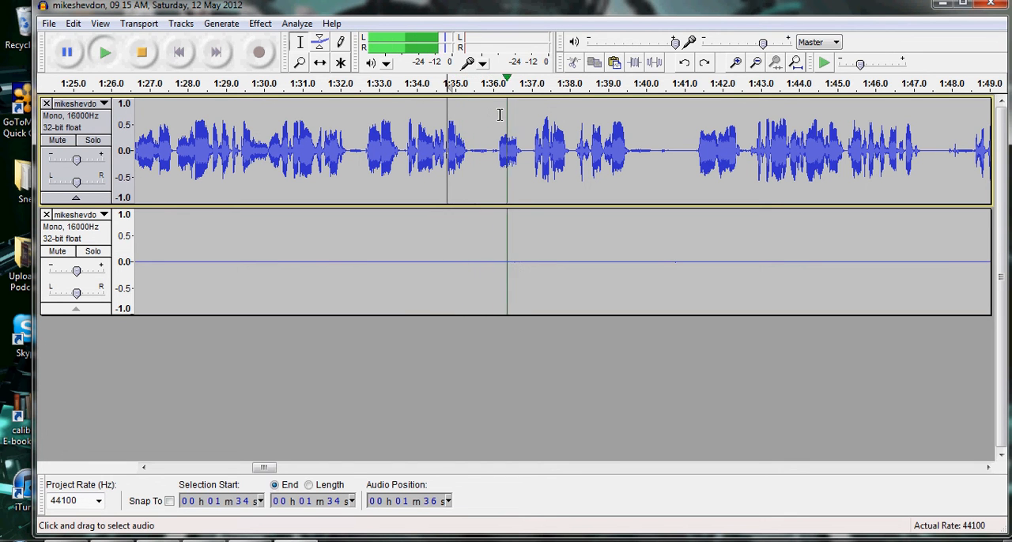
key("space")
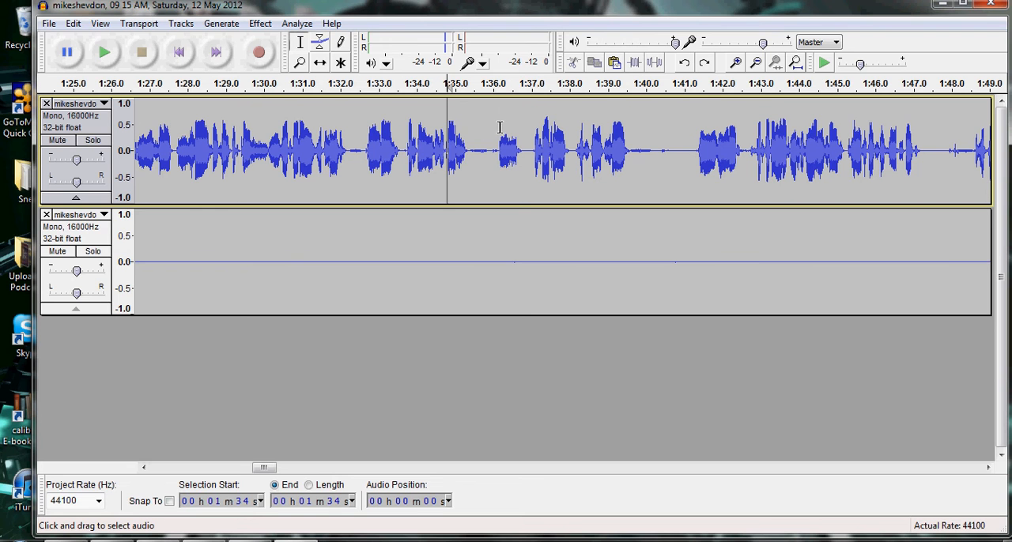
Delete the short utterance from about 1:36.1 to 1:36.8 across both tracks and replay from about 1:34.7.
left_click_drag(499, 129, 524, 230)
left_click_drag(504, 110, 511, 113)
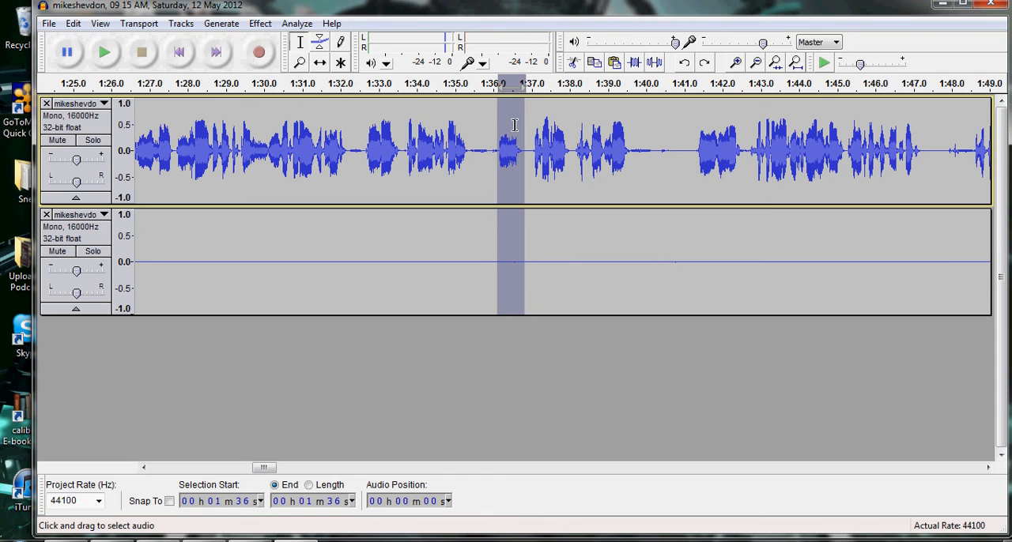
key("Delete")
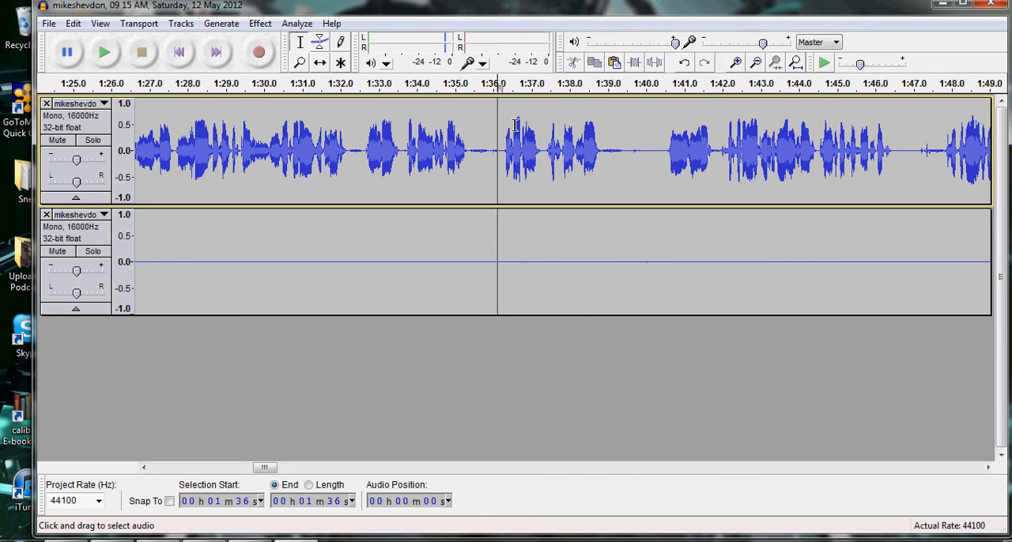
left_click(445, 134)
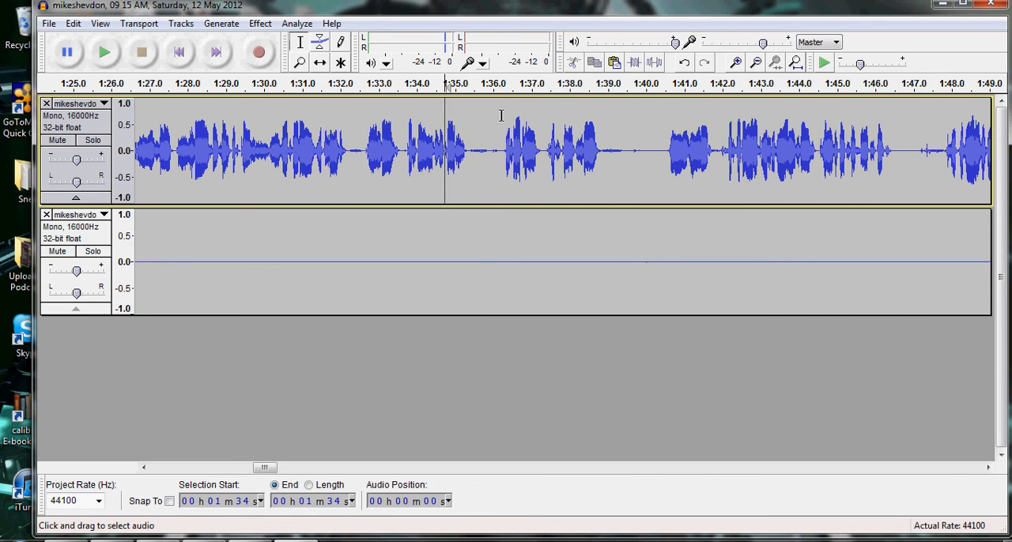
key("space")
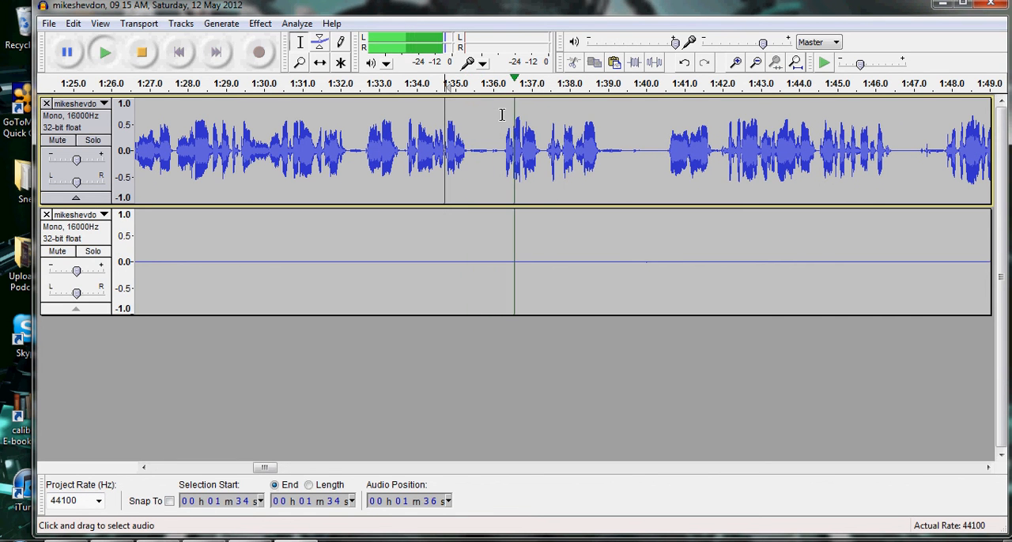
key("space")
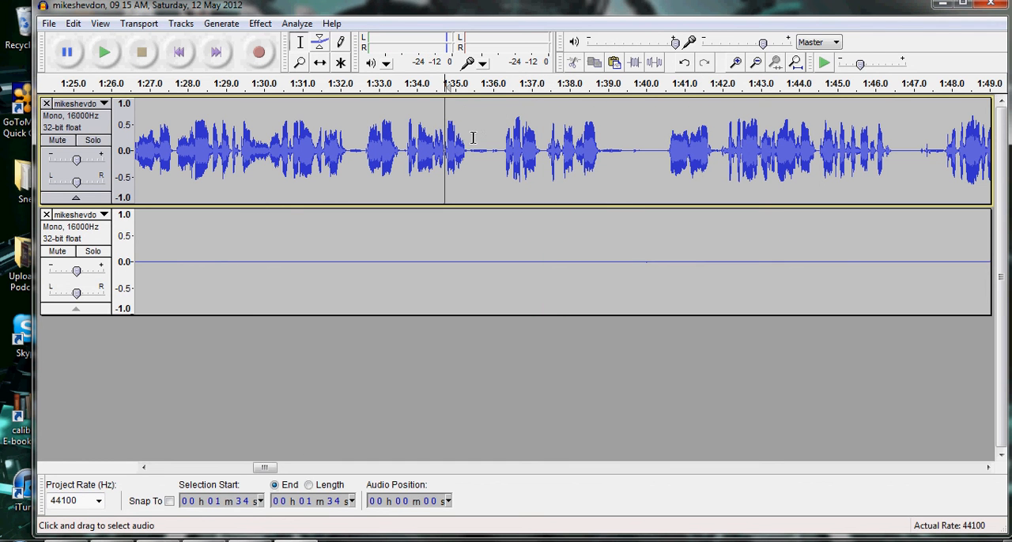
Shorten the pause by deleting about 1:35.4 to 1:36.0 across both tracks and replay from about 1:34.7.
left_click_drag(471, 150, 488, 178)
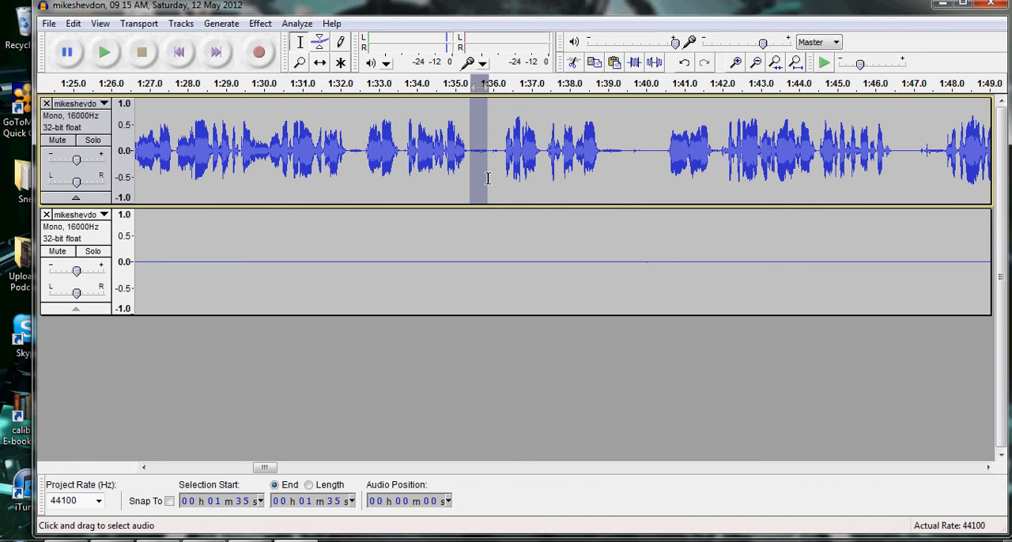
left_click_drag(487, 178, 492, 241)
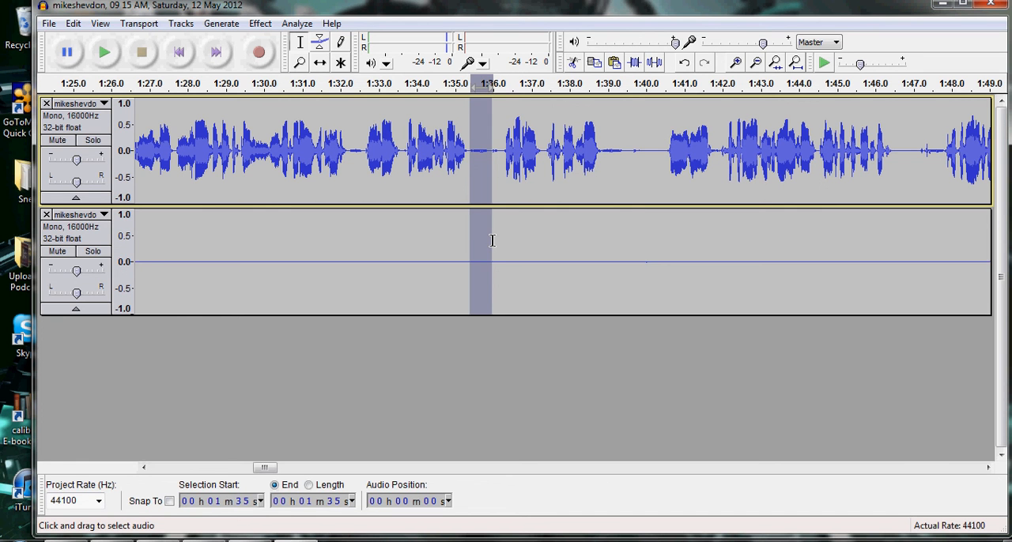
key("Delete")
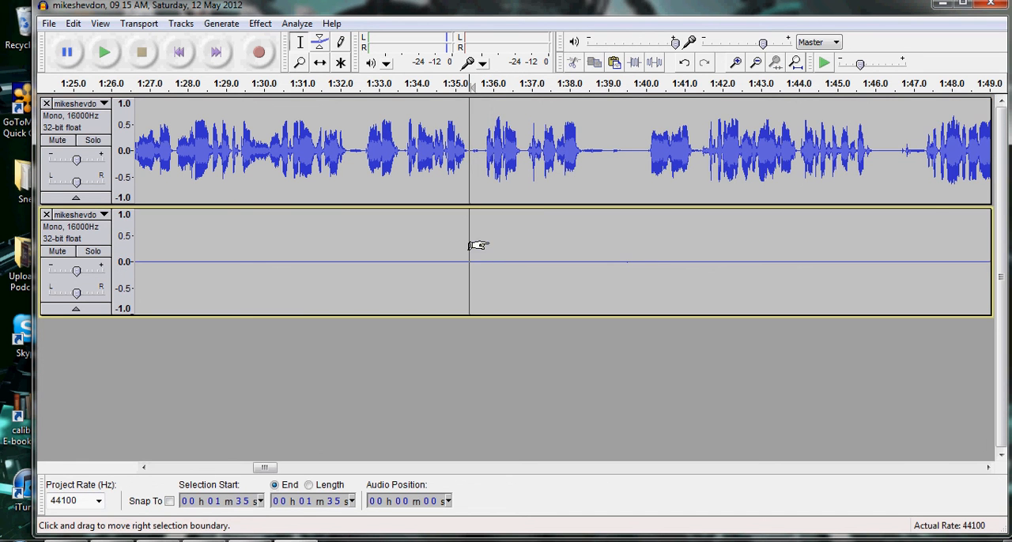
left_click(445, 150)
key("space")
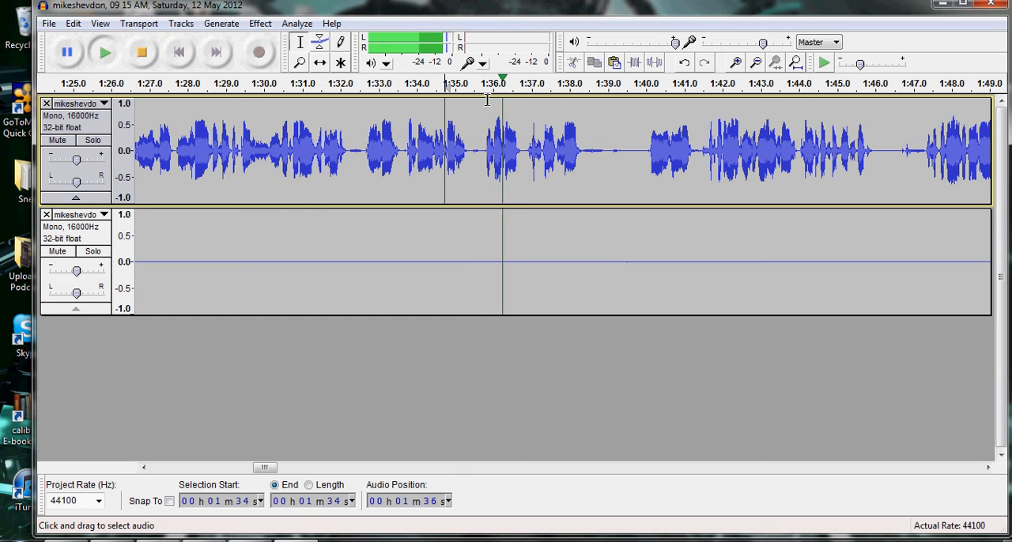
key("space")
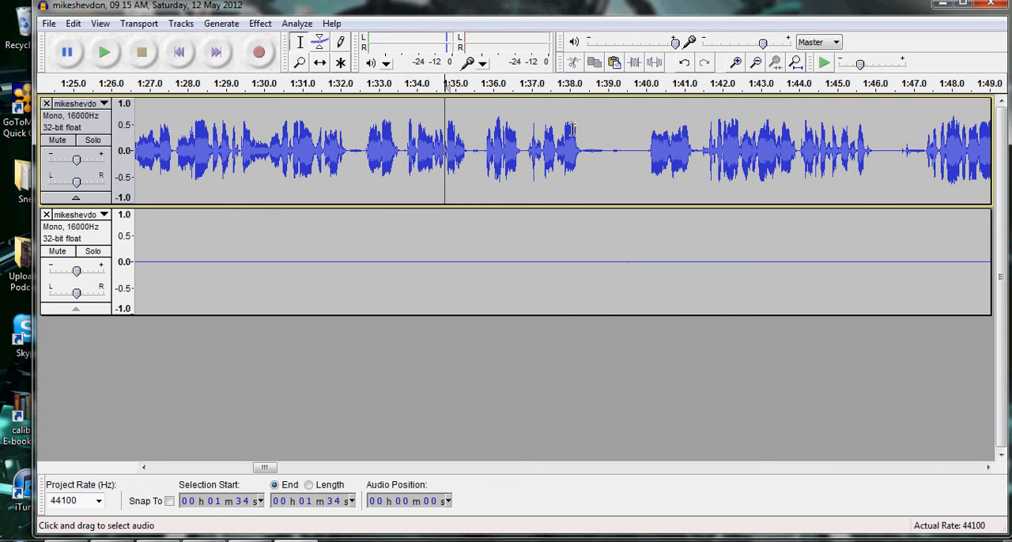